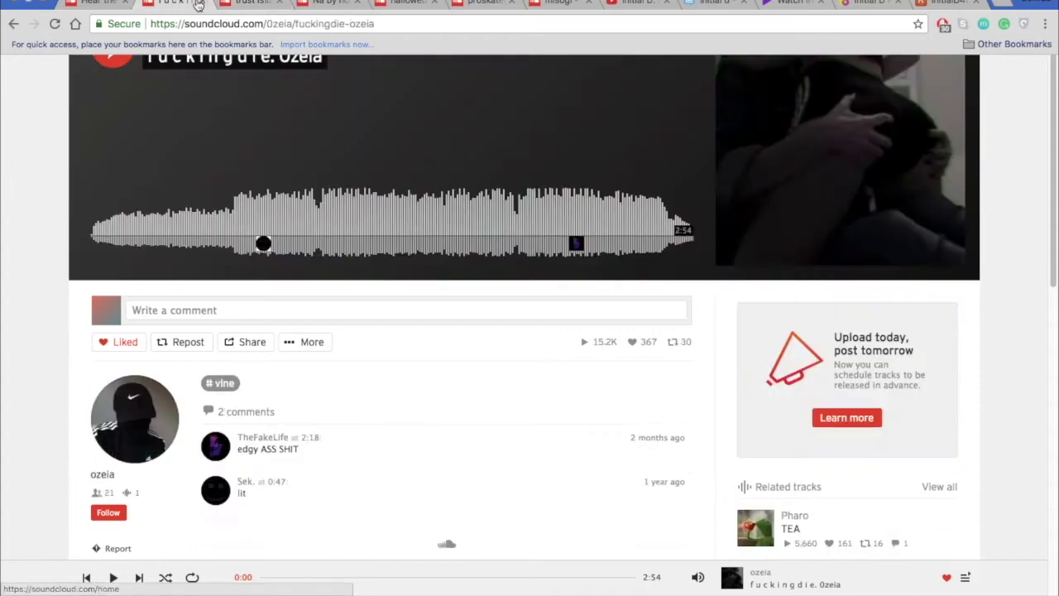
Step: Look through the open SoundCloud track pages to compare songs for the edit
click(249, 5)
click(331, 4)
click(401, 4)
click(484, 3)
click(562, 3)
click(246, 5)
click(327, 5)
click(249, 4)
click(406, 4)
click(480, 4)
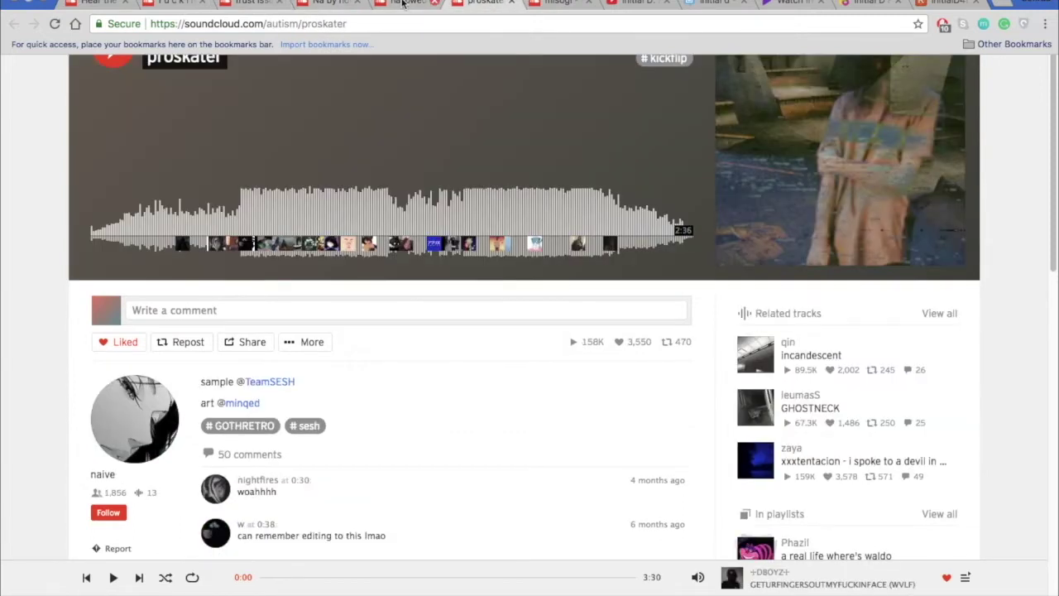
click(166, 5)
click(249, 5)
click(327, 4)
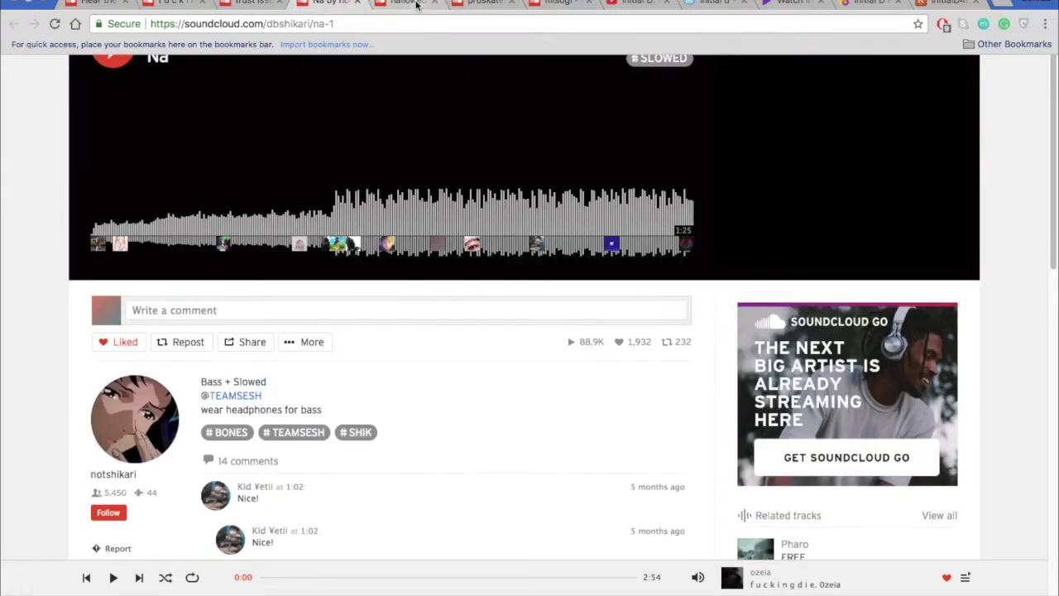
click(405, 4)
click(484, 3)
click(563, 4)
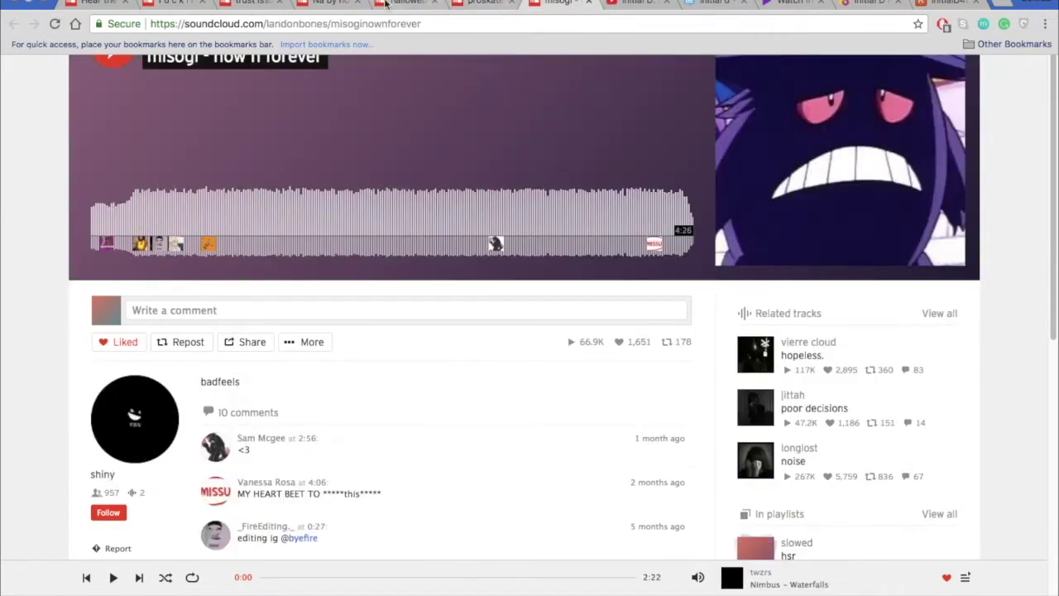
click(254, 5)
click(331, 4)
click(407, 4)
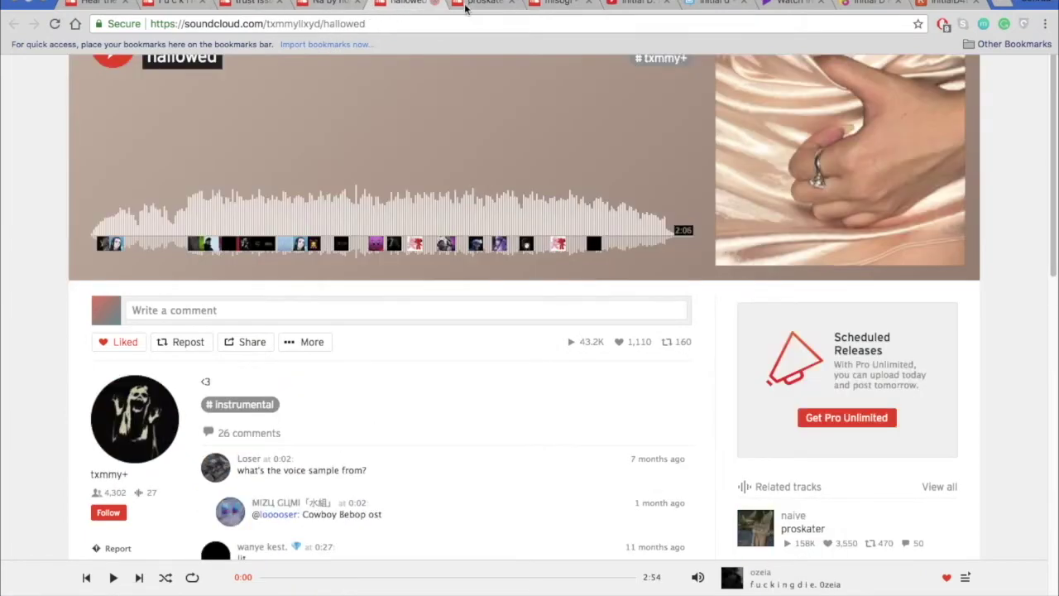
click(472, 5)
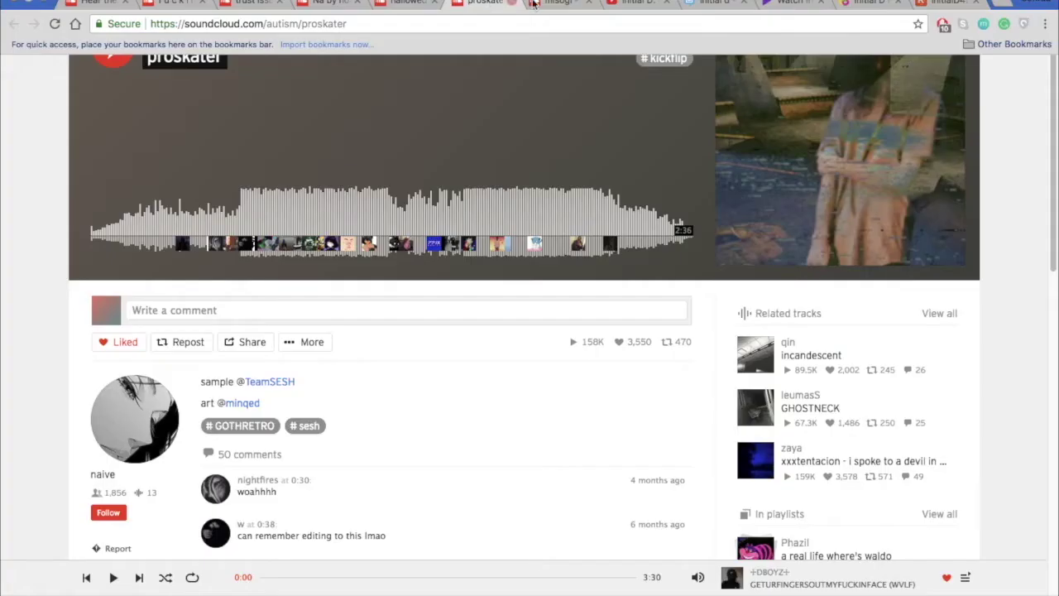
click(564, 2)
Step: Close the surplus track and anime pages, keeping the liked tracks, the 0zeia track and the RapidVideo page, and open a blank tab
click(241, 4)
key(super+w)
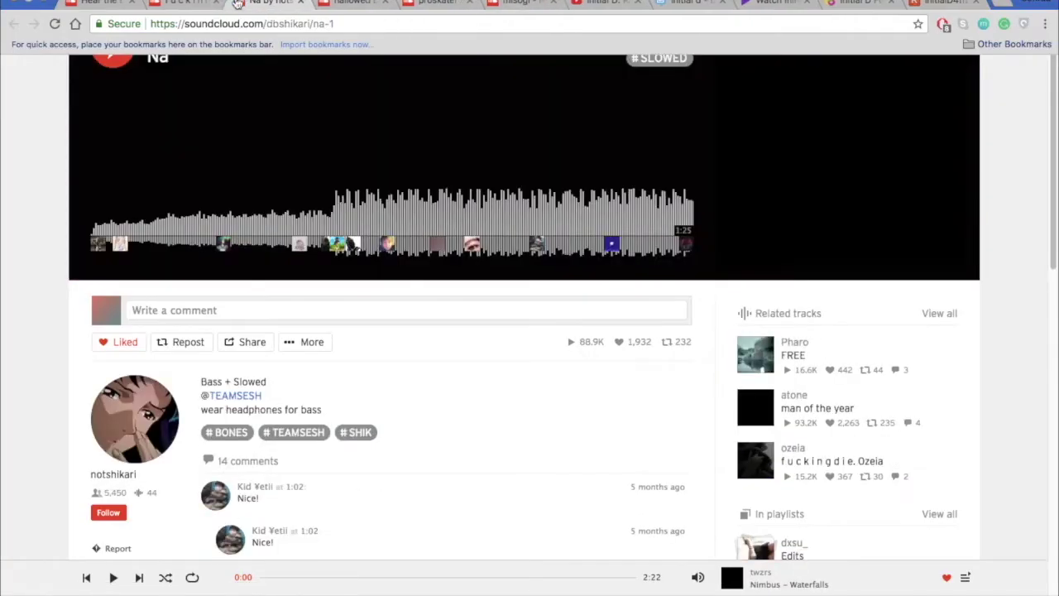
key(super+w)
key(super+w)
key(super+w)
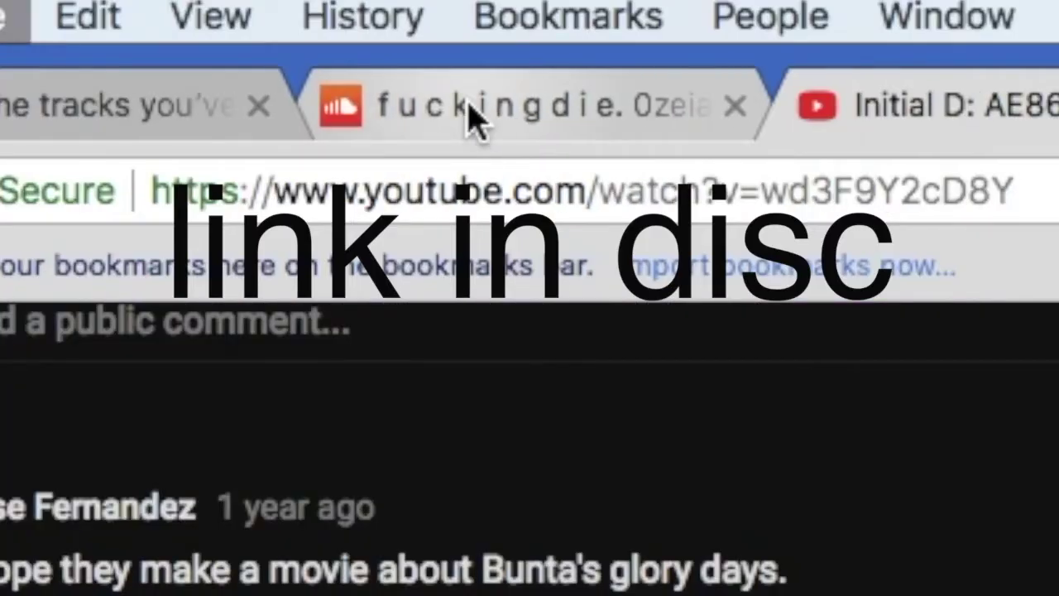
key(super+w)
key(super+w)
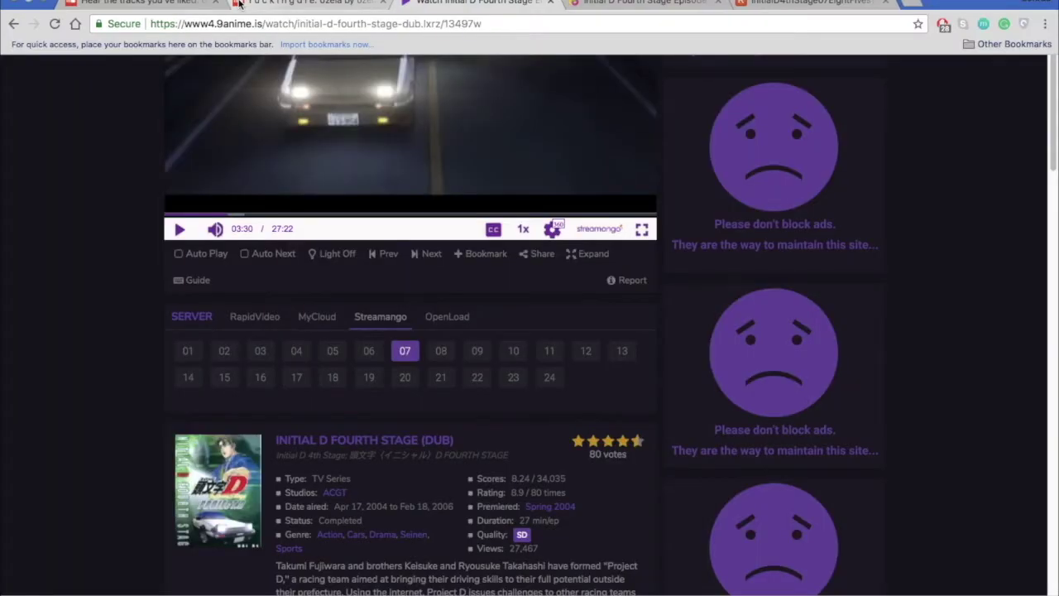
key(super+w)
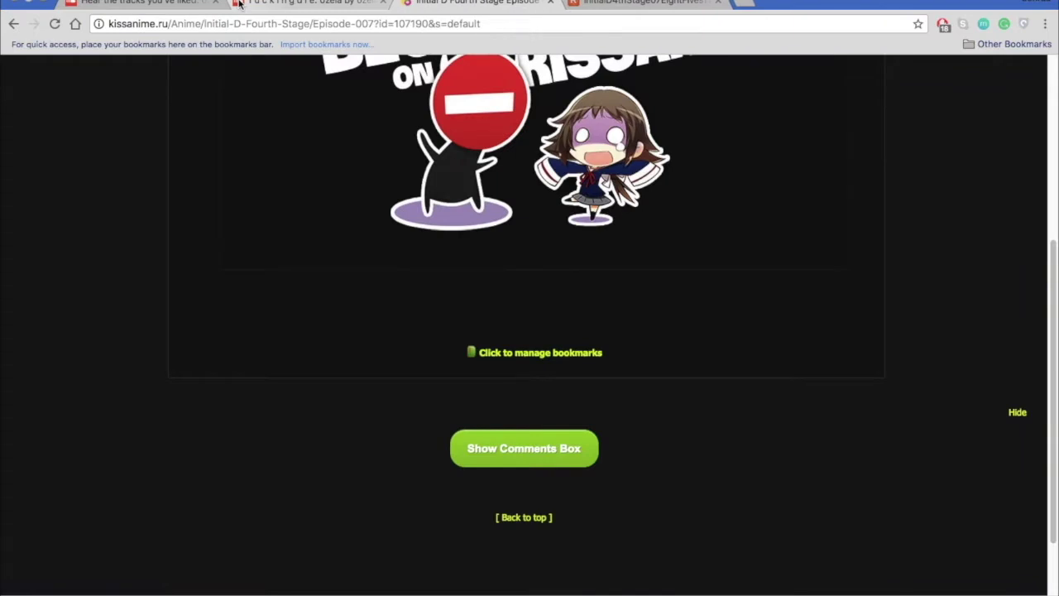
key(super+w)
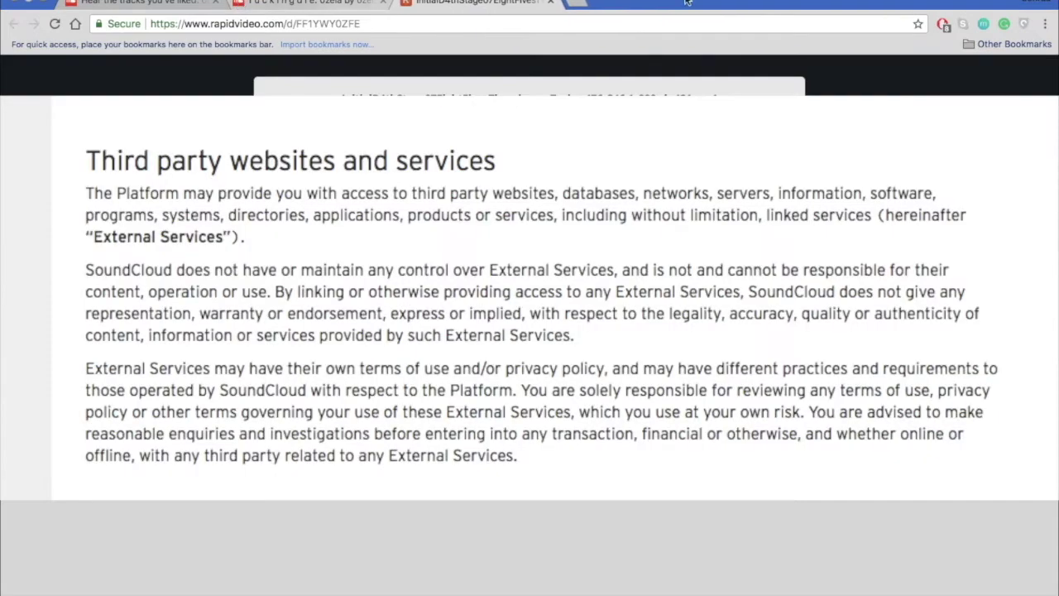
click(581, 4)
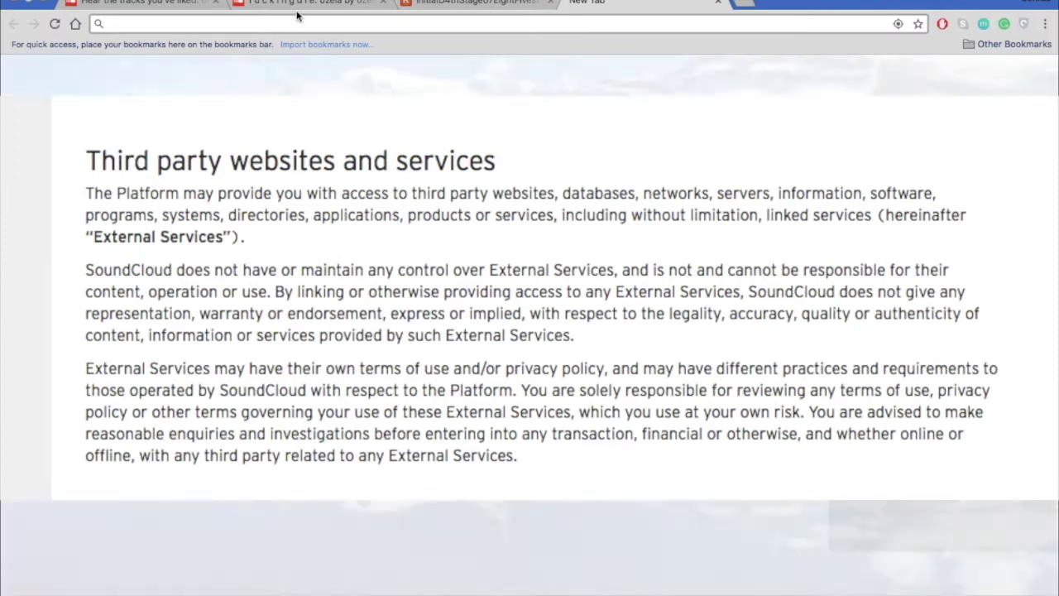
click(295, 4)
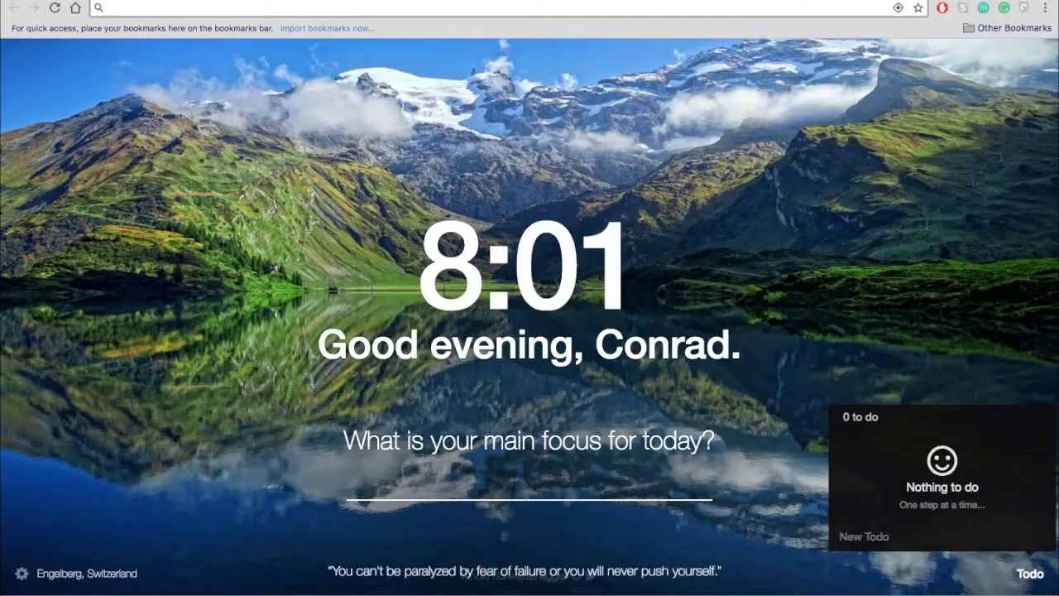
Step: Switch to Final Cut Pro and skim the opening minutes of the Initial D episode clip for usable scenes
key(super+Tab)
drag(287, 536, 290, 534)
key(super+Tab)
drag(290, 453, 265, 464)
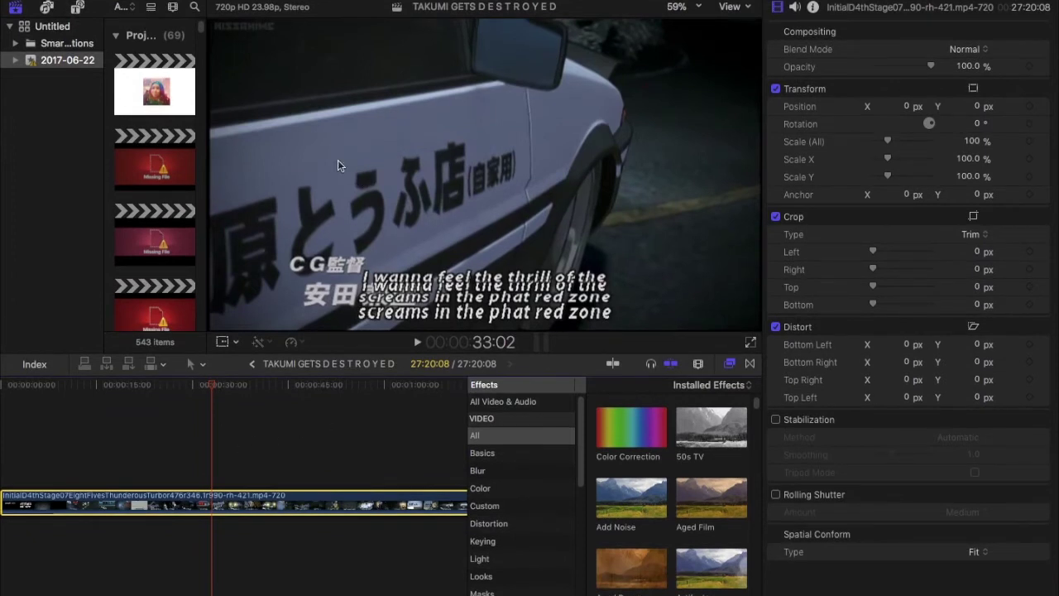
scroll(224, 445, right, 3)
click(145, 473)
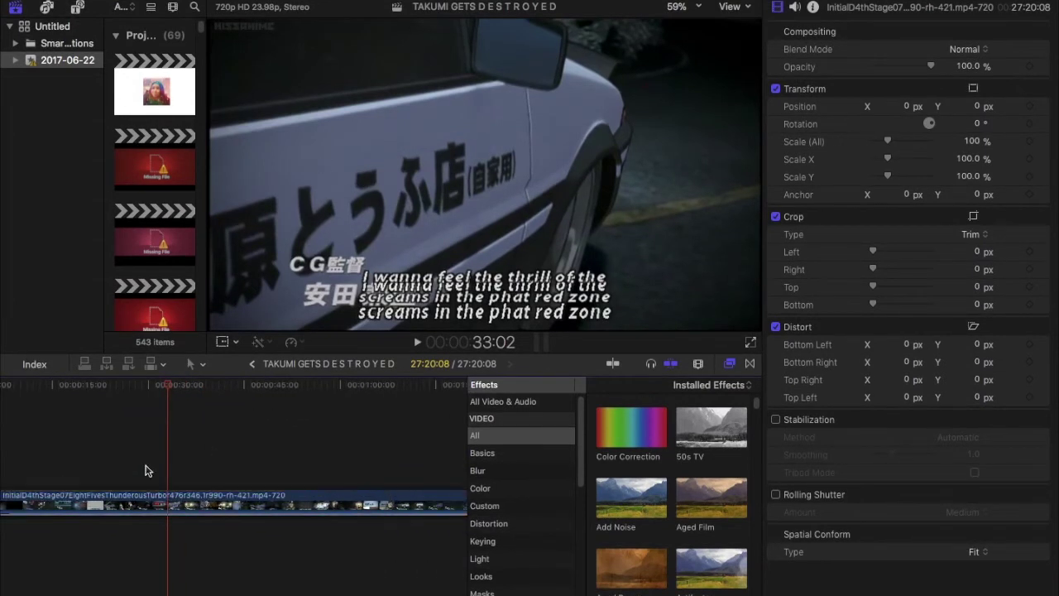
click(230, 469)
scroll(239, 471, right, 2)
click(234, 470)
scroll(231, 469, right, 3)
click(230, 469)
scroll(230, 470, right, 5)
click(231, 469)
scroll(230, 469, right, 3)
click(230, 469)
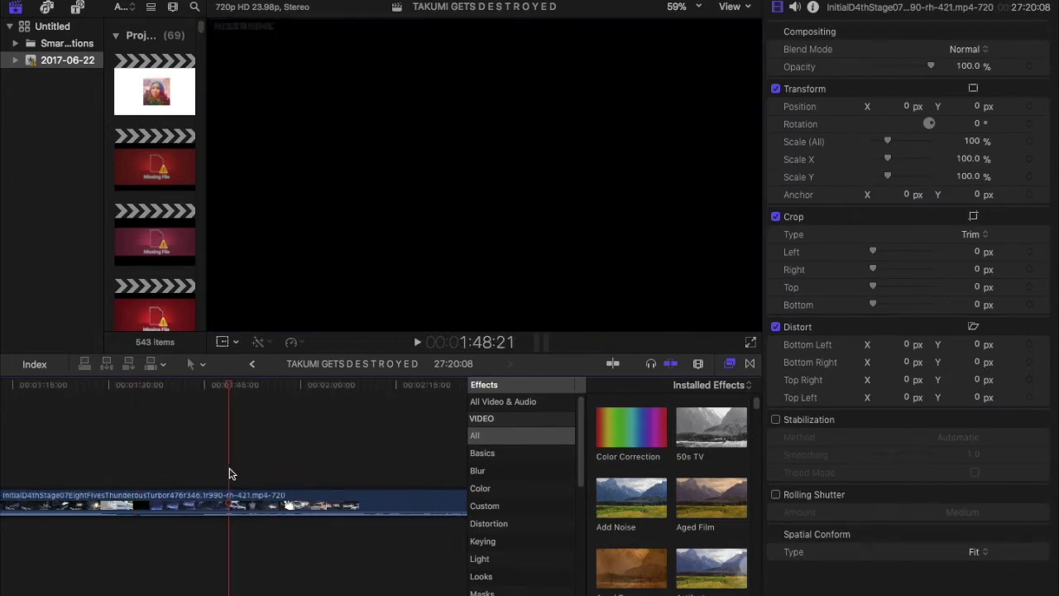
scroll(298, 469, right, 1)
click(196, 466)
click(142, 466)
scroll(167, 471, left, 2)
scroll(166, 471, left, 1)
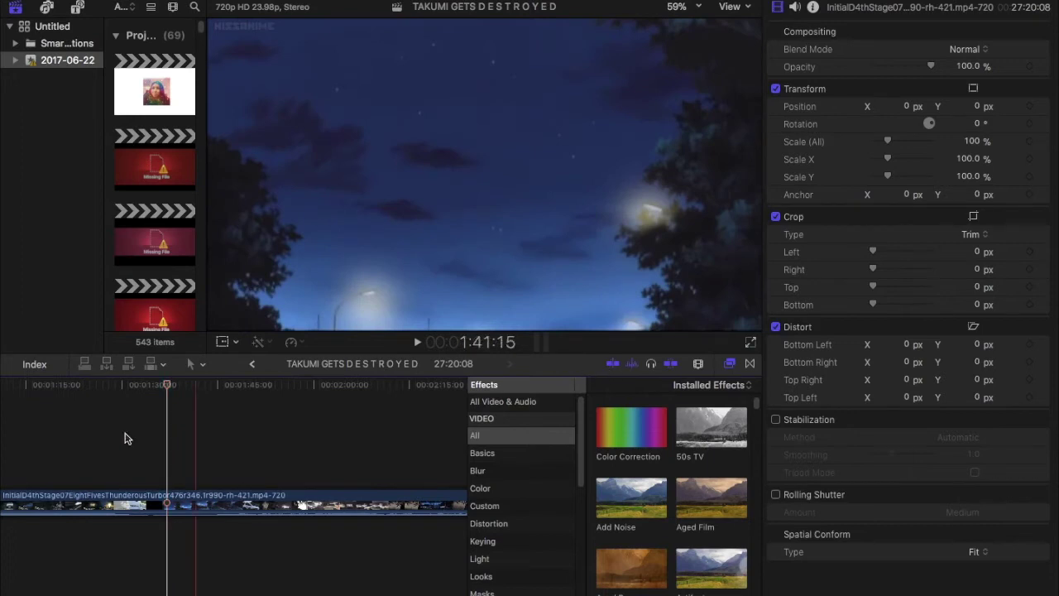
scroll(203, 456, right, 4)
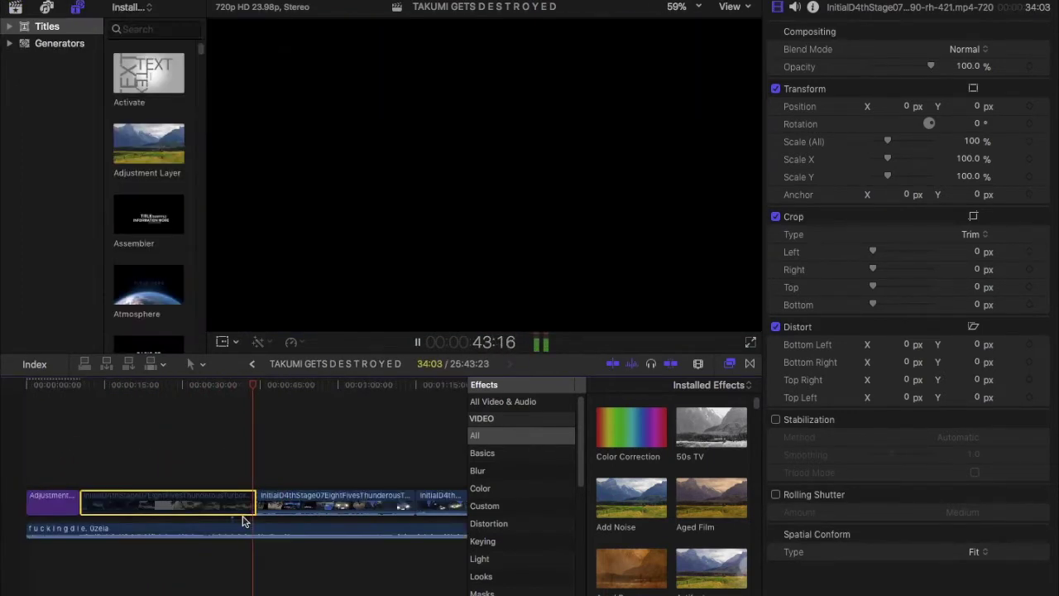
Step: Move the enabled episode clip directly after the Adjustment Layer and place the 0zeia song at the timeline start
drag(303, 503, 121, 503)
drag(218, 534, 7, 538)
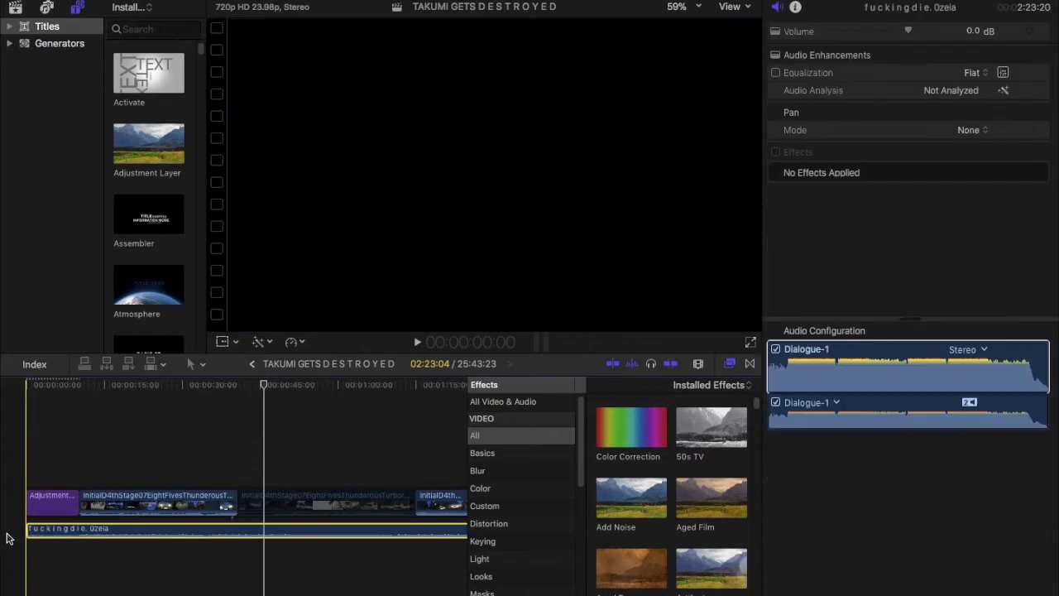
Step: Play the sequence from about the 6-second mark to check the footage against the song
click(60, 472)
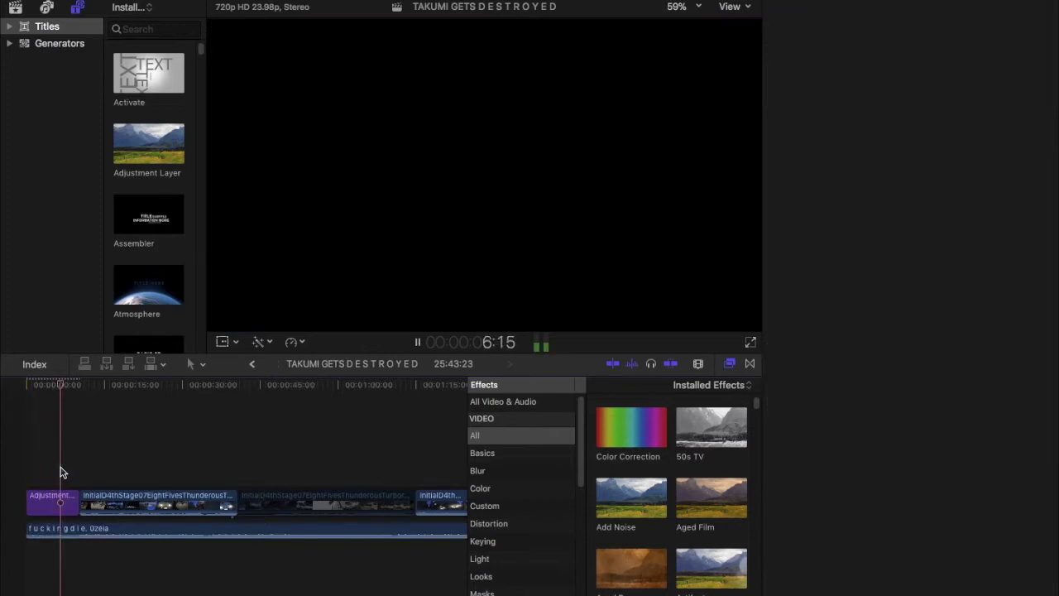
key(space)
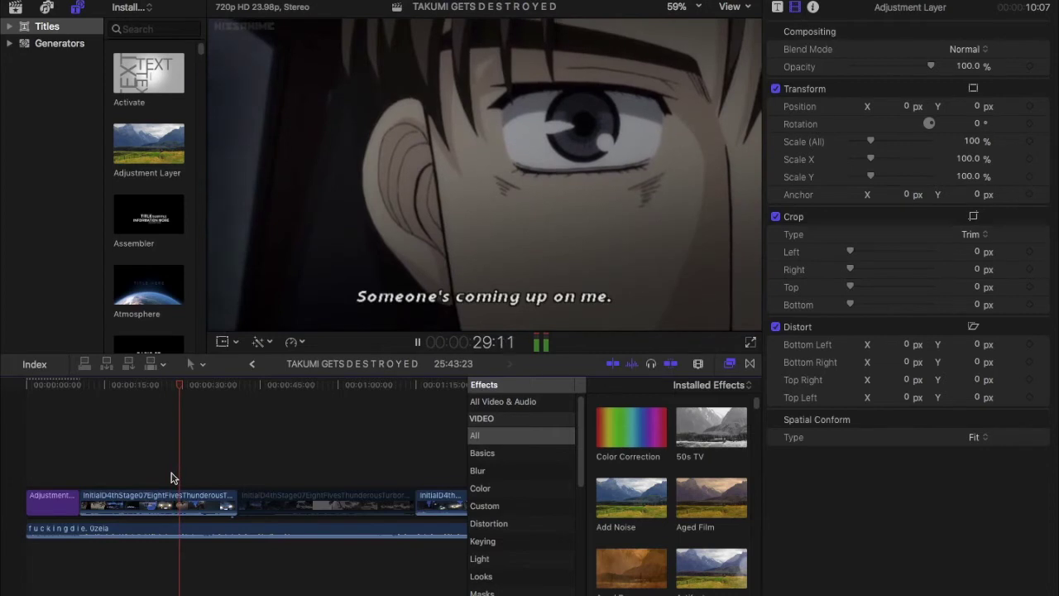
key(space)
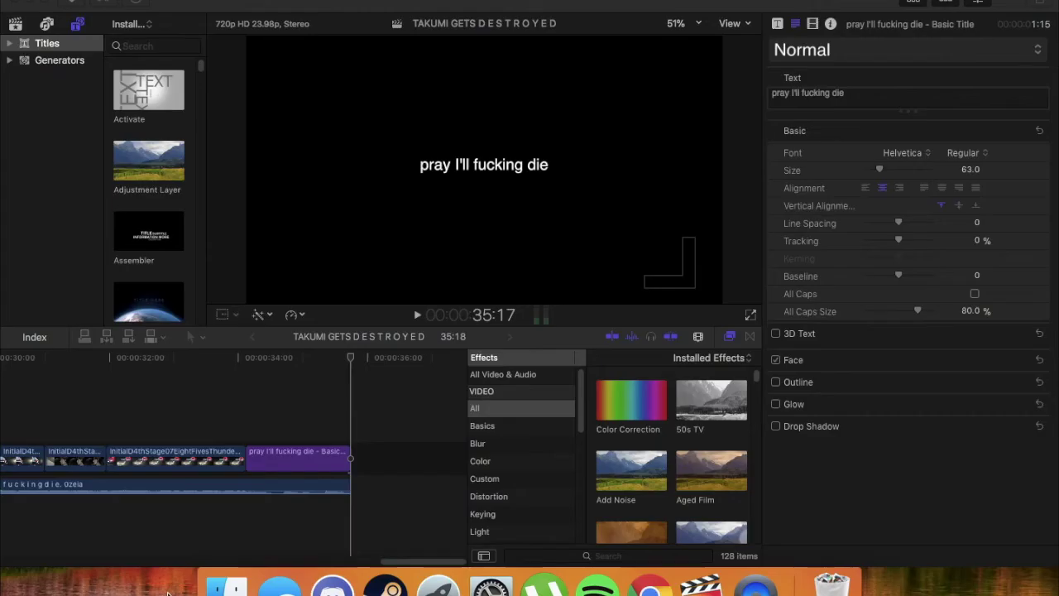
Step: Return to the start of the cut-down edit in Final Cut Pro and view it full screen
key(super+Tab)
click(36, 3)
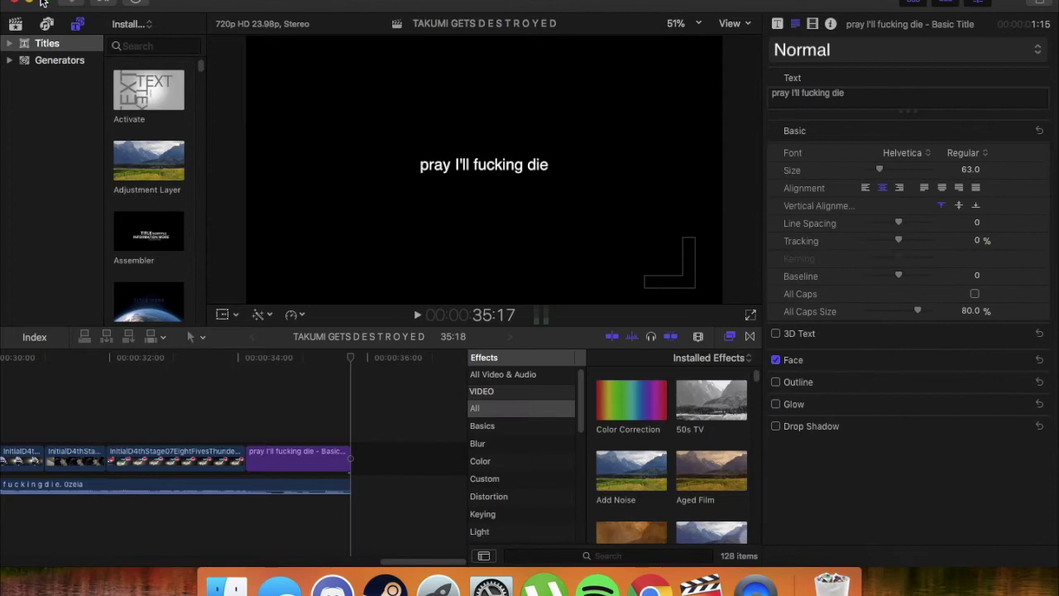
click(43, 3)
scroll(361, 486, left, 10)
click(8, 489)
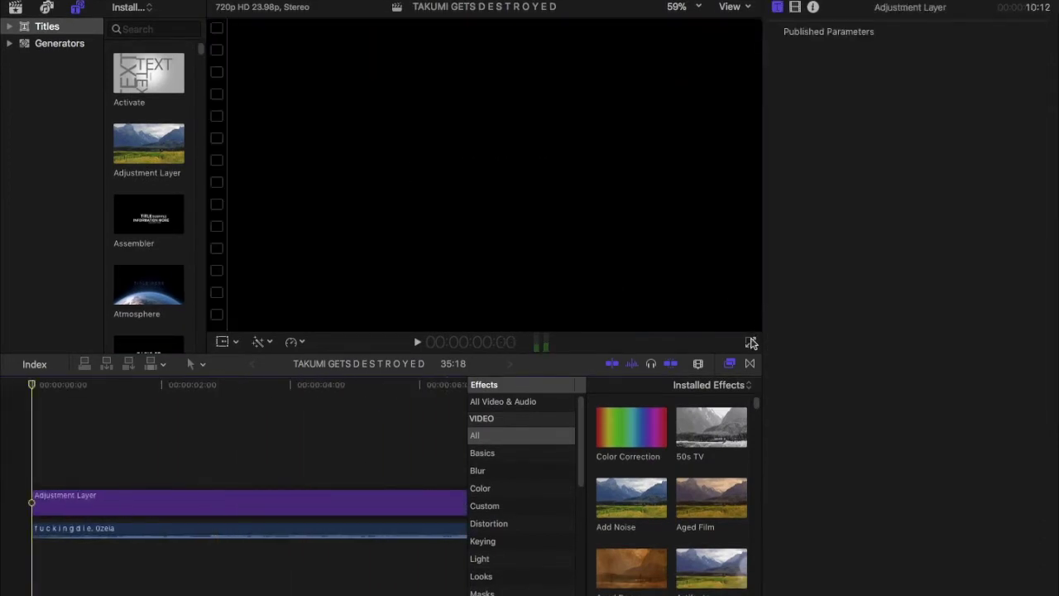
click(751, 342)
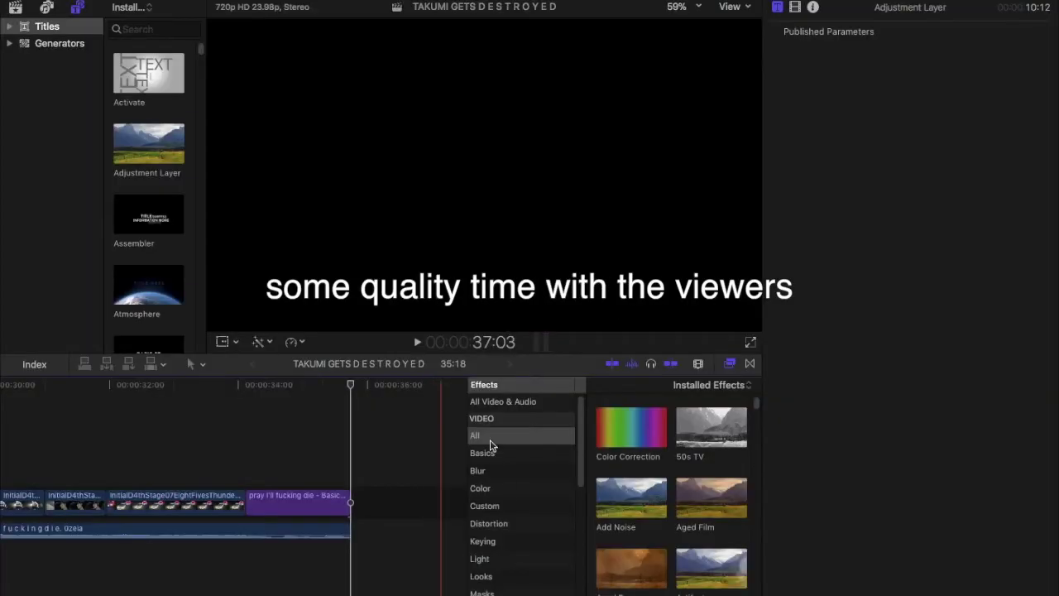
Step: Go back to the first clips after the Adjustment Layer and open the Footage folder on the Storage drive in Finder
click(339, 499)
scroll(273, 436, left, 13)
scroll(296, 439, right, 3)
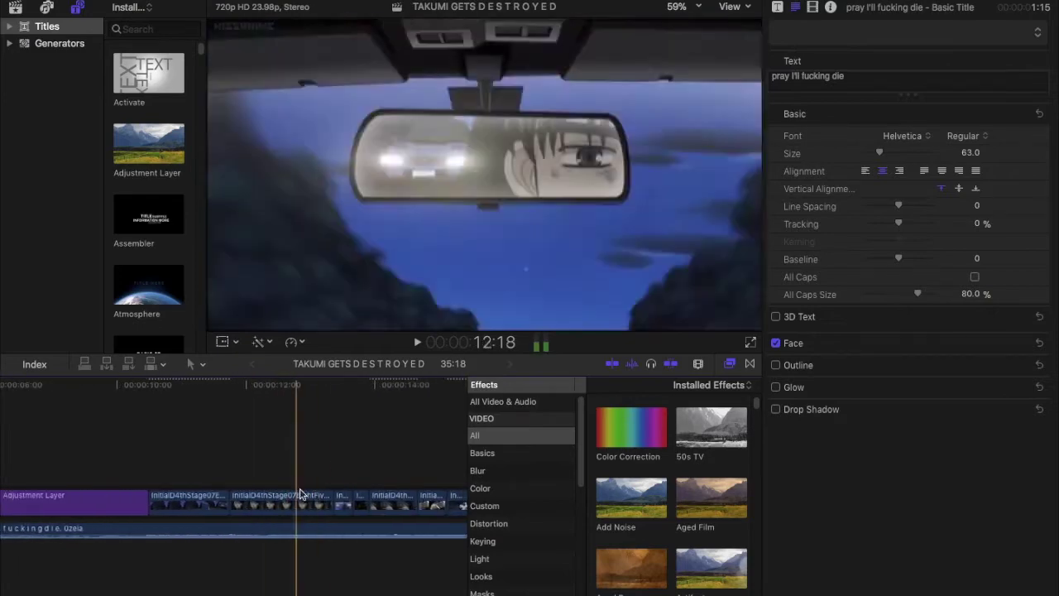
key(super+Tab)
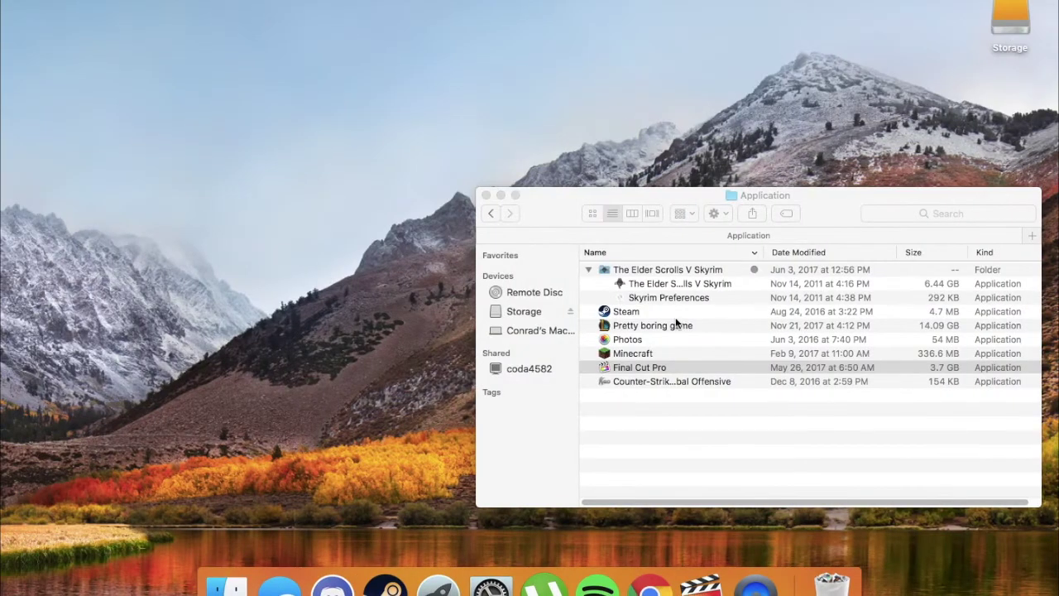
click(541, 314)
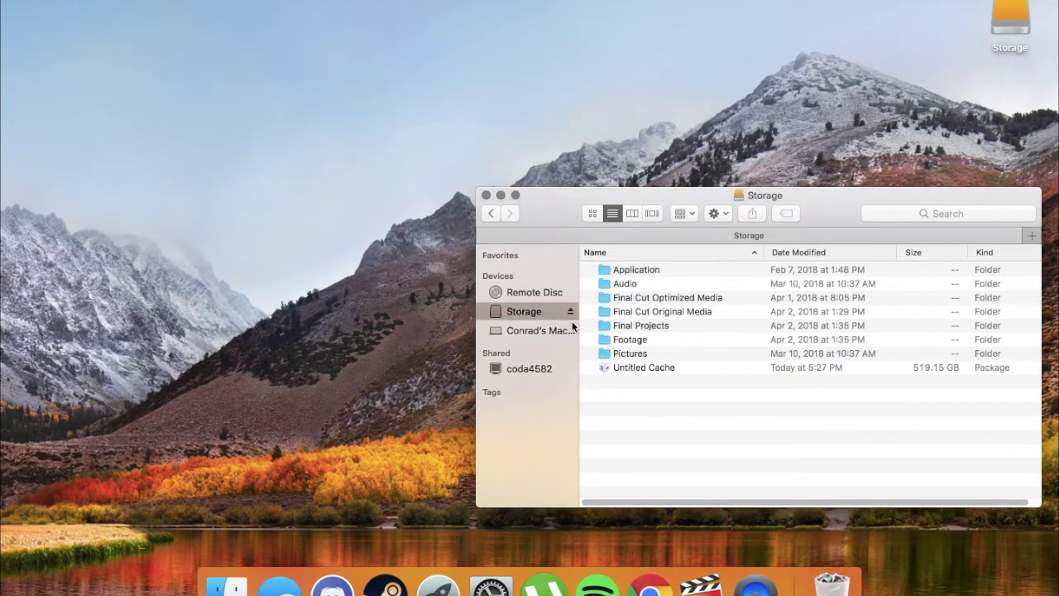
click(630, 339)
double_click(632, 339)
Step: Add the Free_Flicker_Overlay movie to the timeline above the footage, starting where the Adjustment Layer ends
click(650, 270)
click(647, 283)
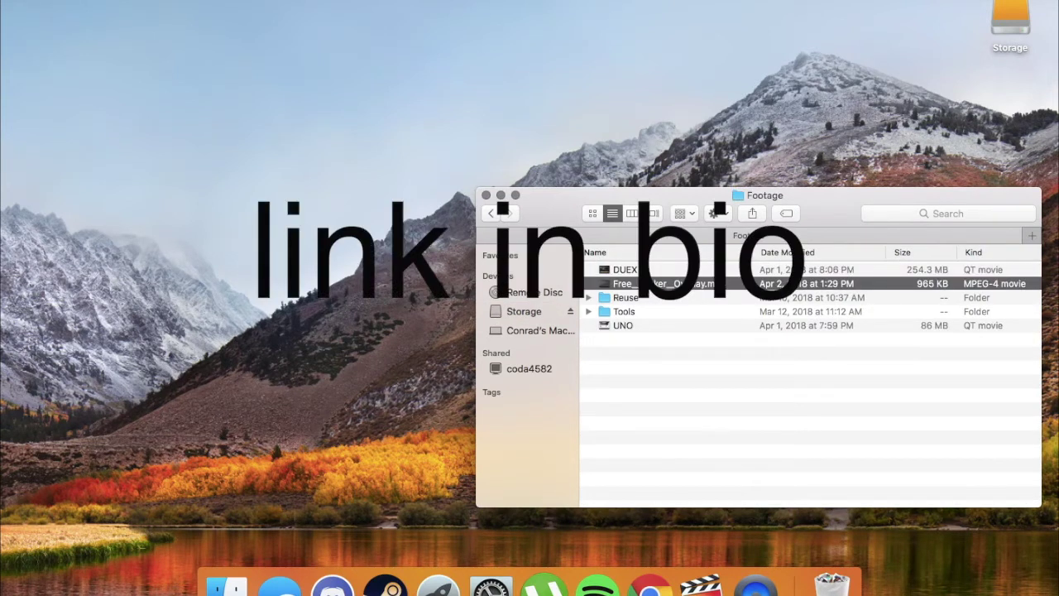
drag(636, 287, 587, 296)
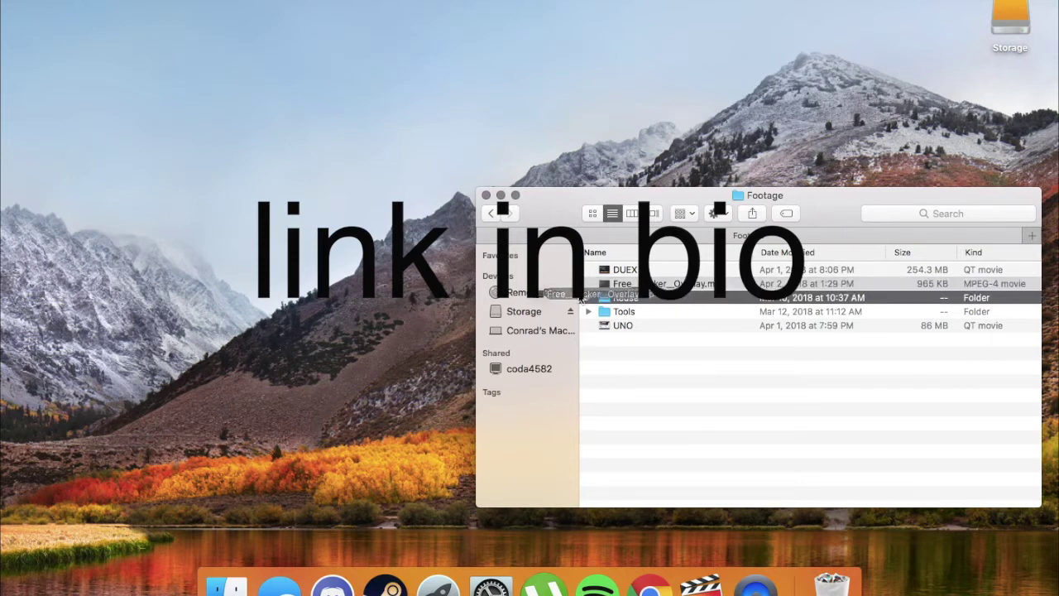
drag(580, 300, 577, 300)
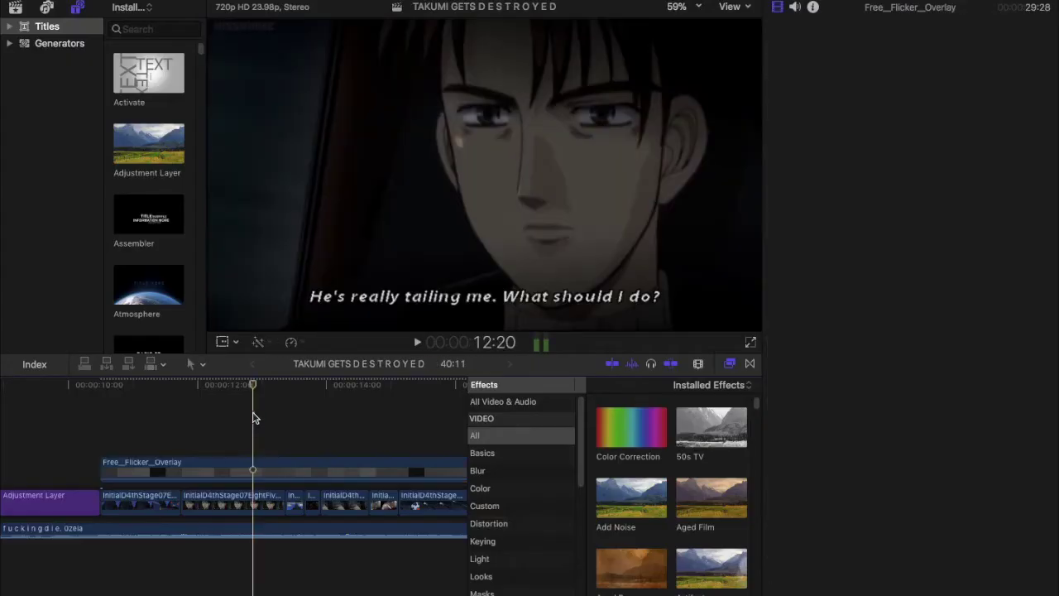
Step: Set the Free_Flicker_Overlay clip's blend mode to Soft Light and its opacity to 69.94% while playing the sequence
click(259, 474)
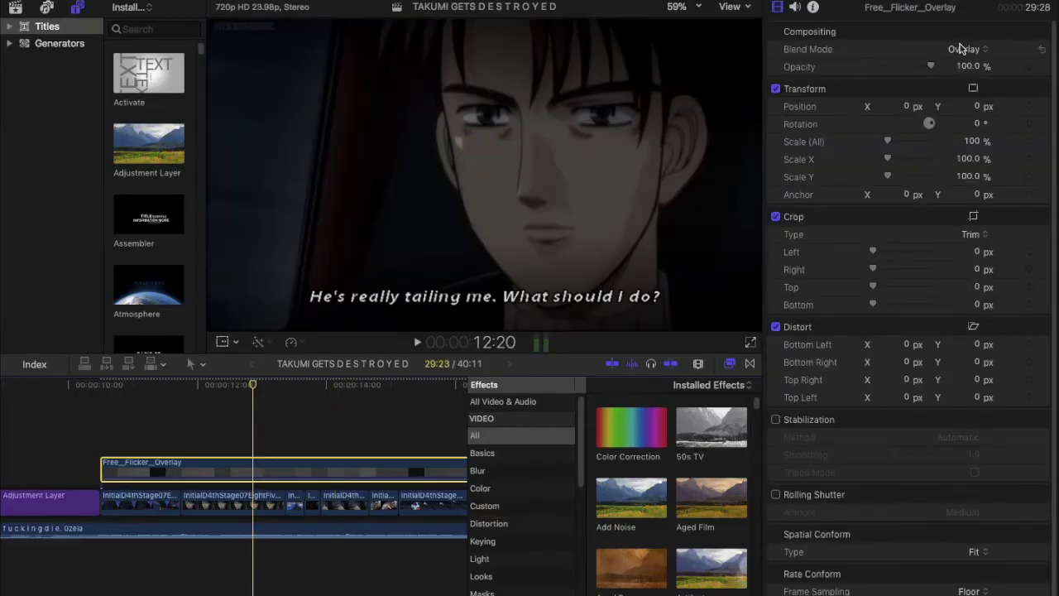
click(962, 49)
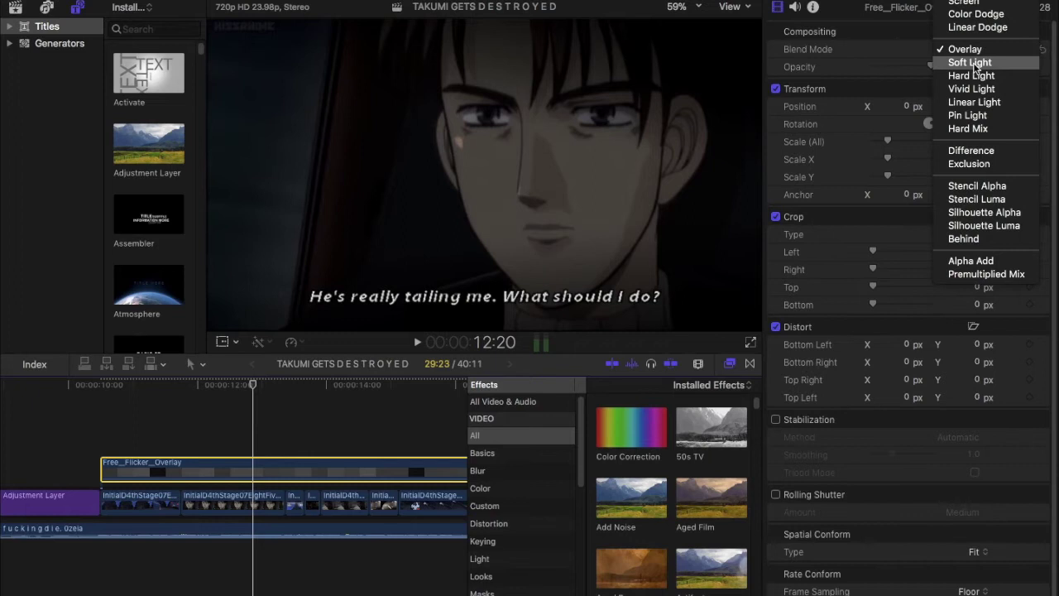
click(985, 63)
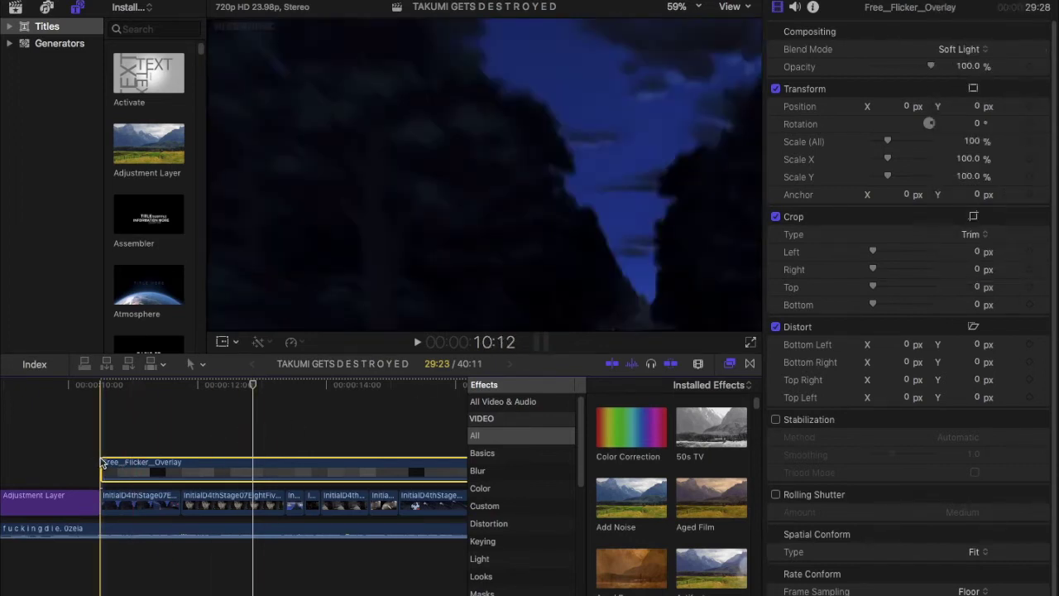
key(space)
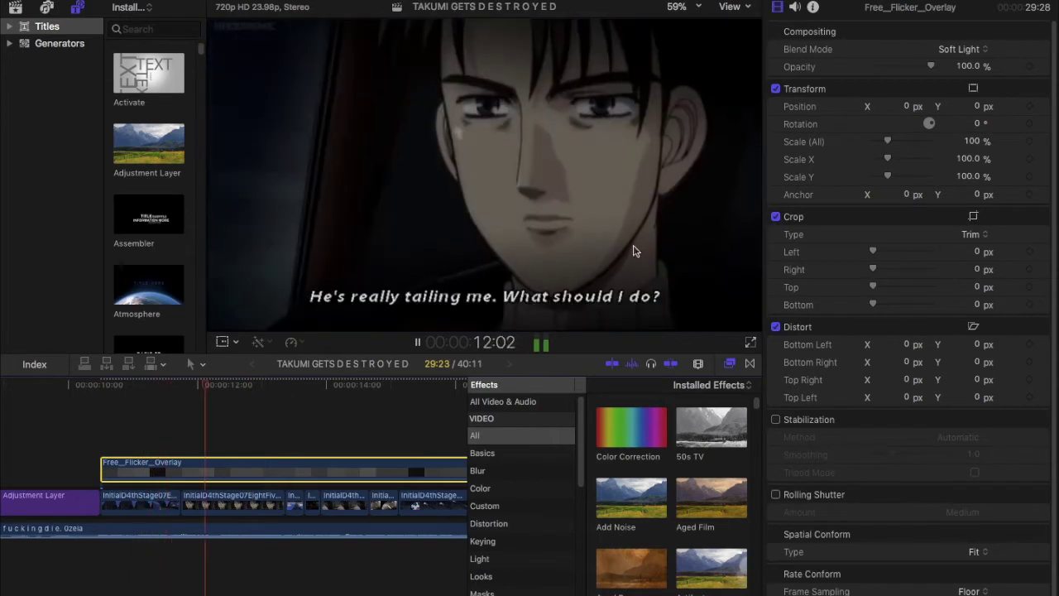
drag(921, 74, 916, 76)
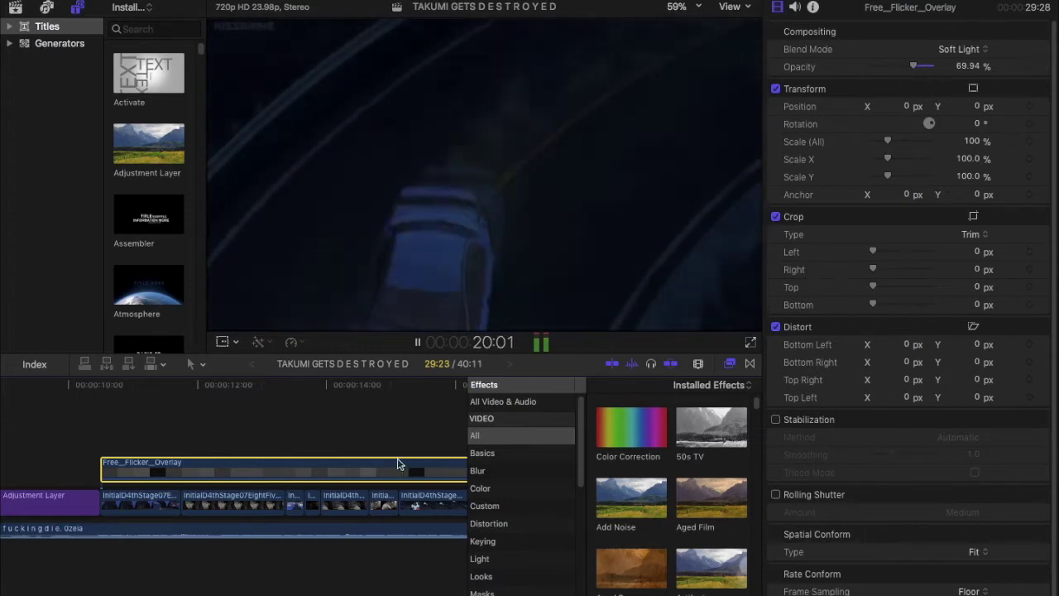
Step: Align the second Adjustment Layer with the Free_Flicker_Overlay clip's span and paste a third matching one above it
scroll(378, 469, right, 12)
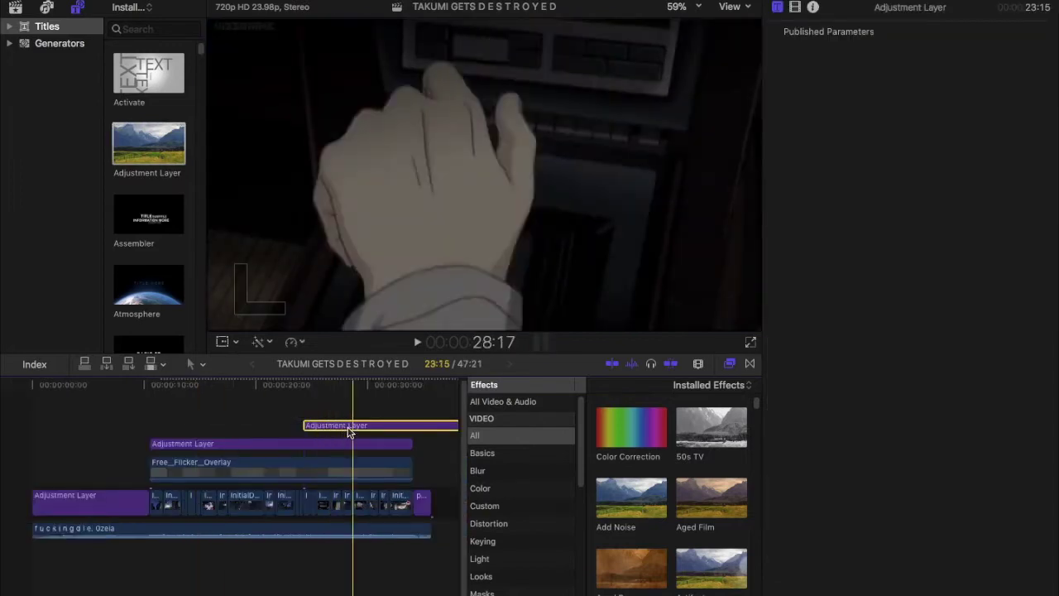
drag(303, 427, 183, 407)
key(super+v)
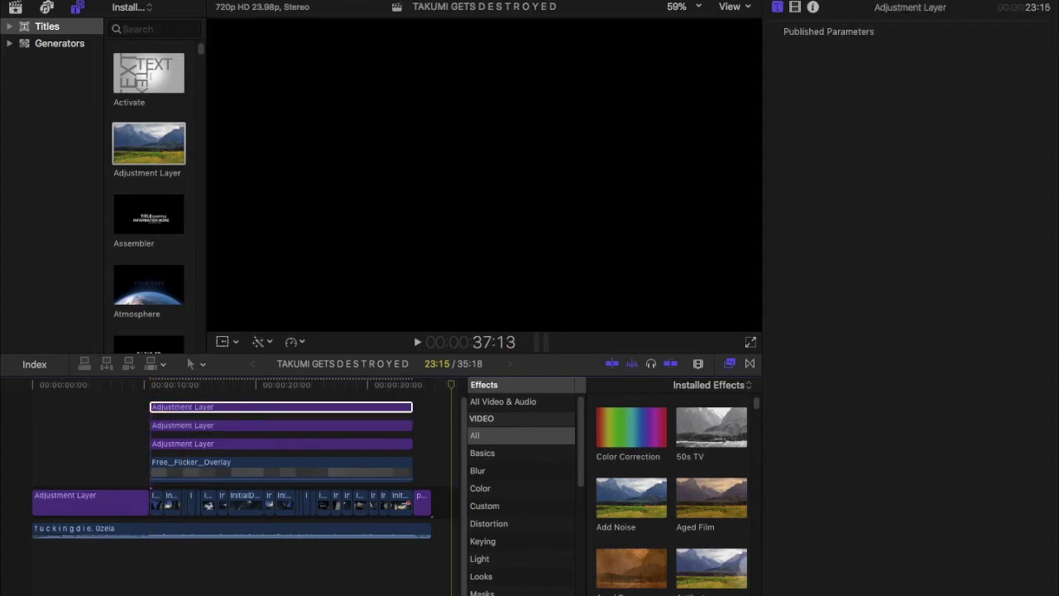
Step: Apply the Letterbox effect to the topmost Adjustment Layer, set its aspect ratio to 2.35:1 and play the result
text(let)
drag(560, 442, 302, 404)
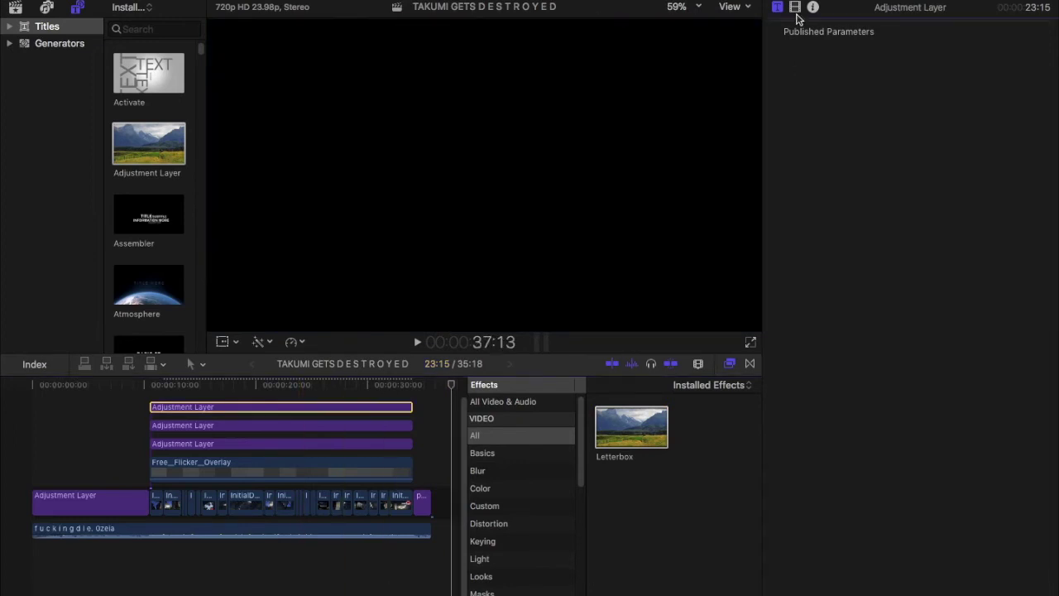
click(796, 6)
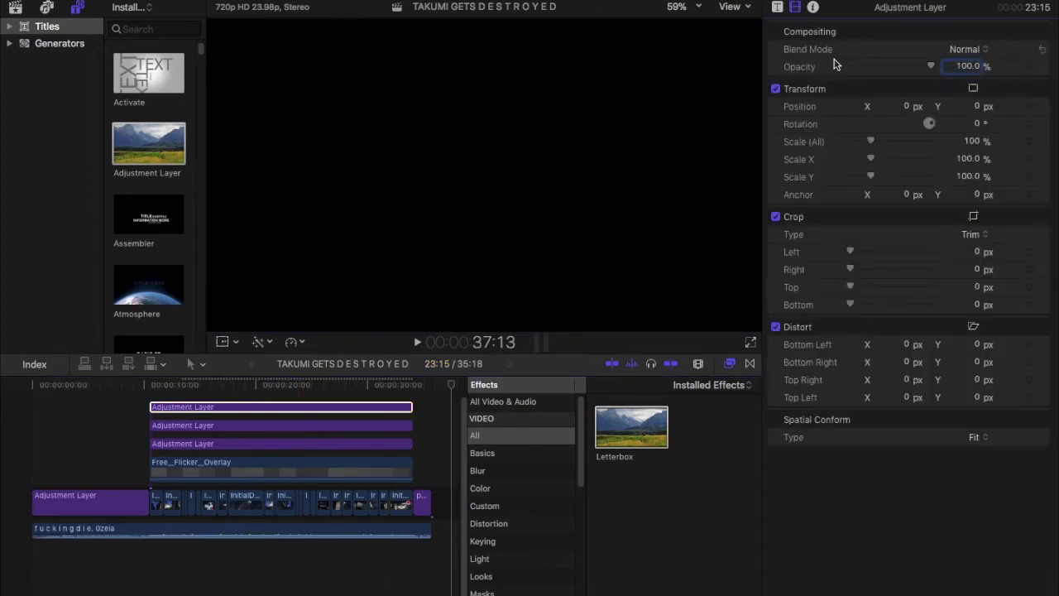
click(241, 407)
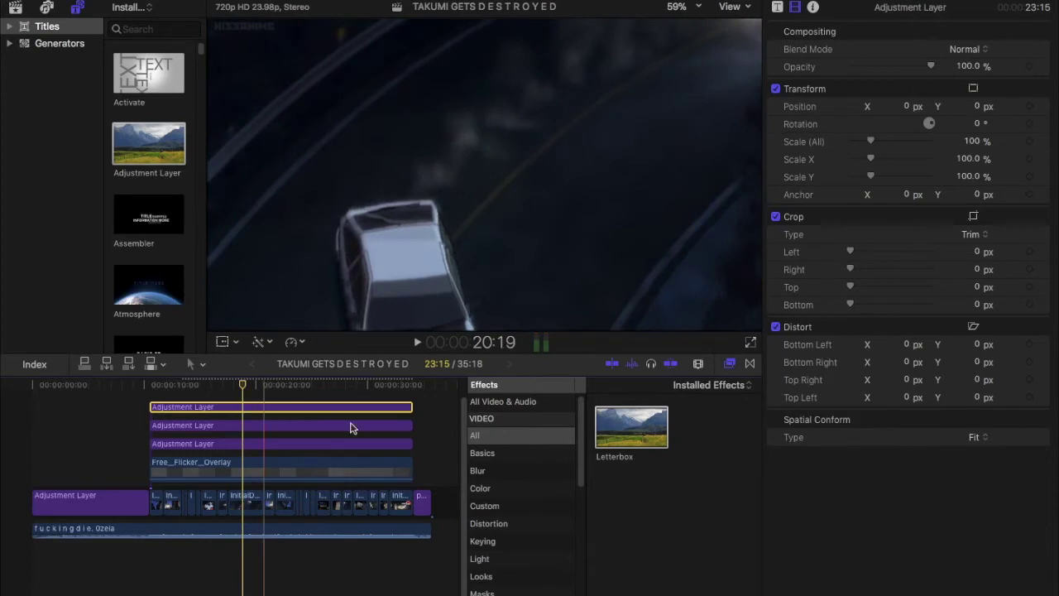
drag(625, 435, 347, 410)
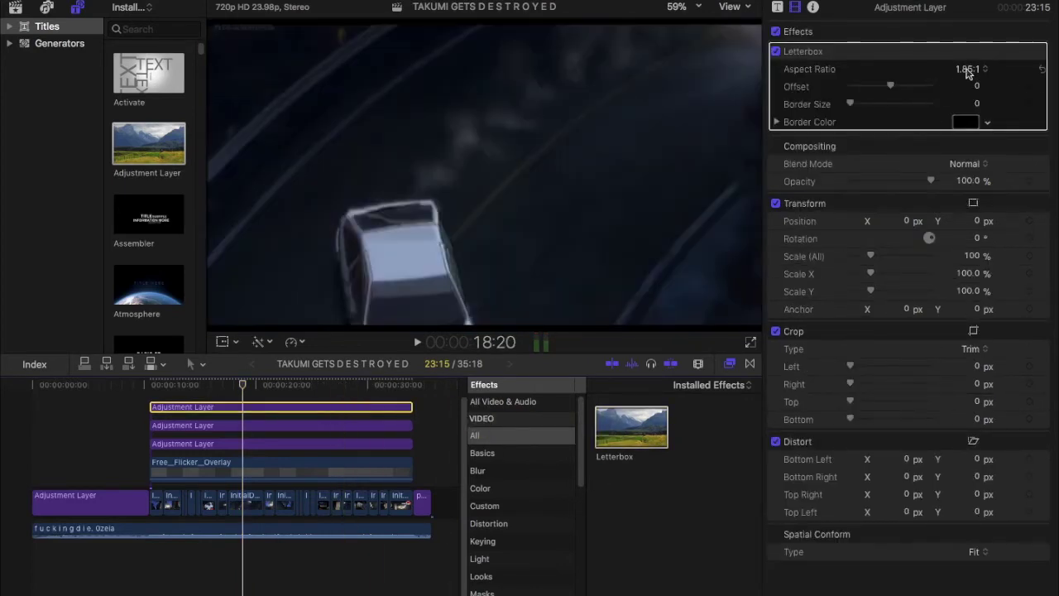
click(970, 82)
key(space)
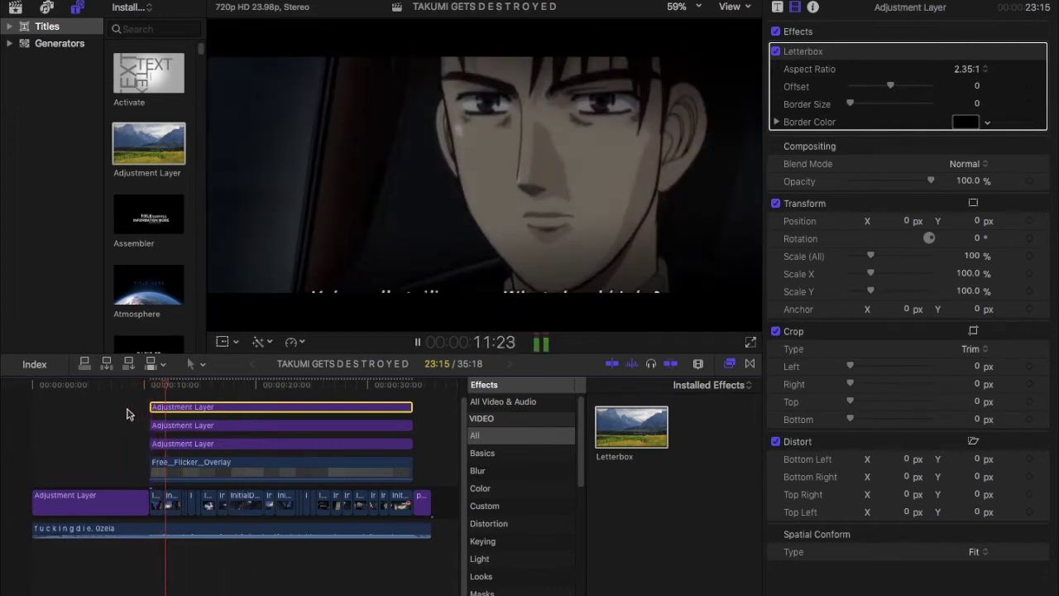
key(space)
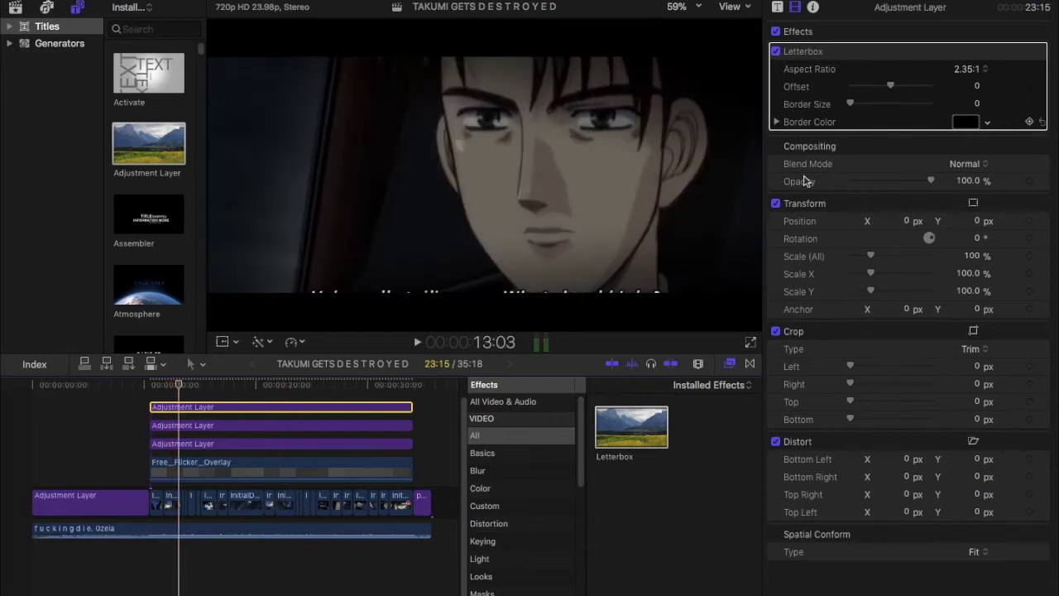
Step: Play the first clips after the opening Adjustment Layer to examine the letterbox framing against the footage
key(super+equal)
key(super+equal)
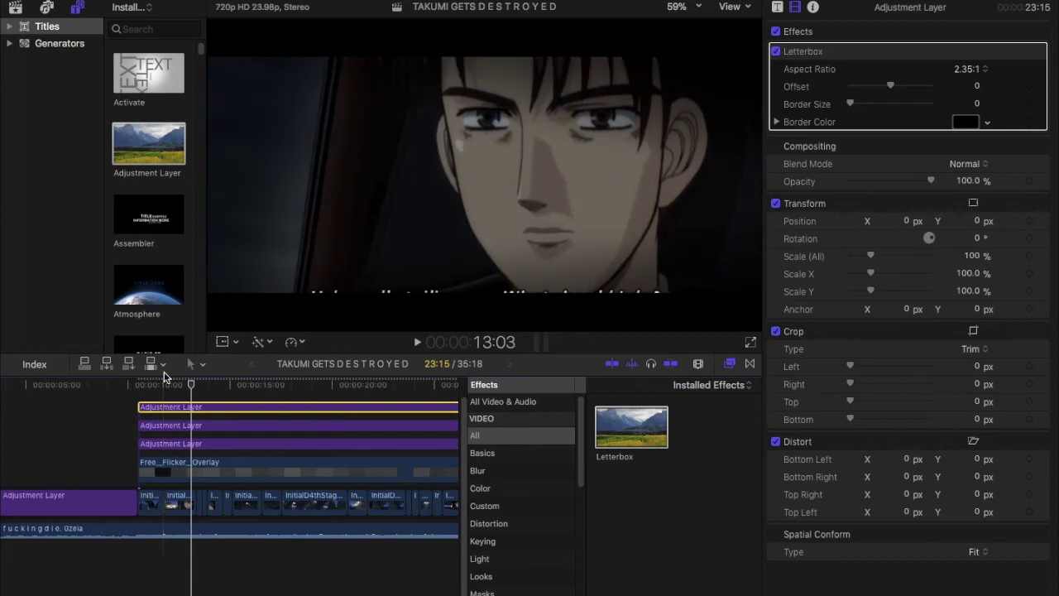
key(super+equal)
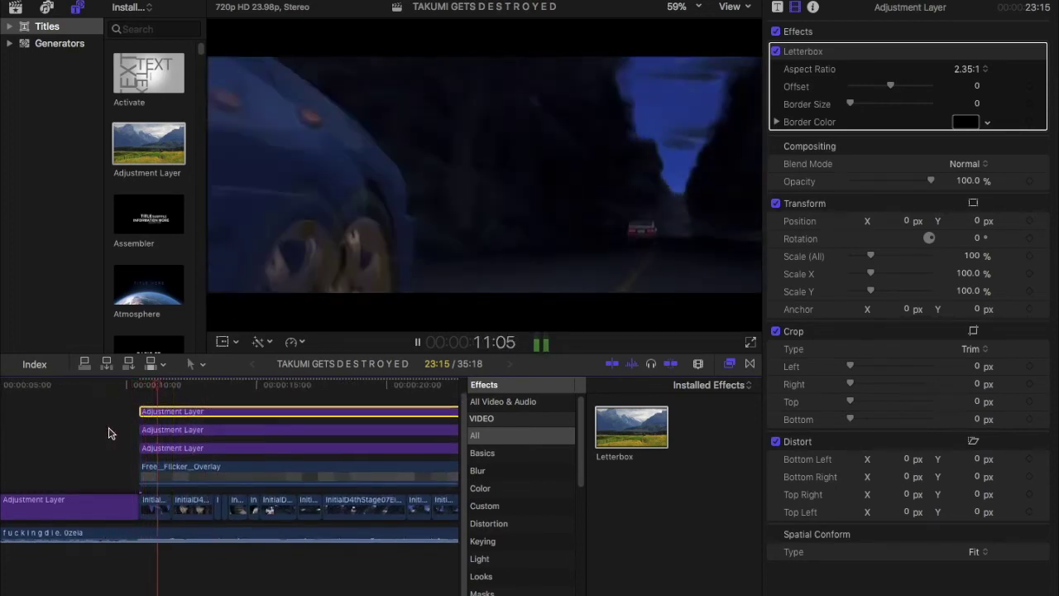
key(super+minus)
key(space)
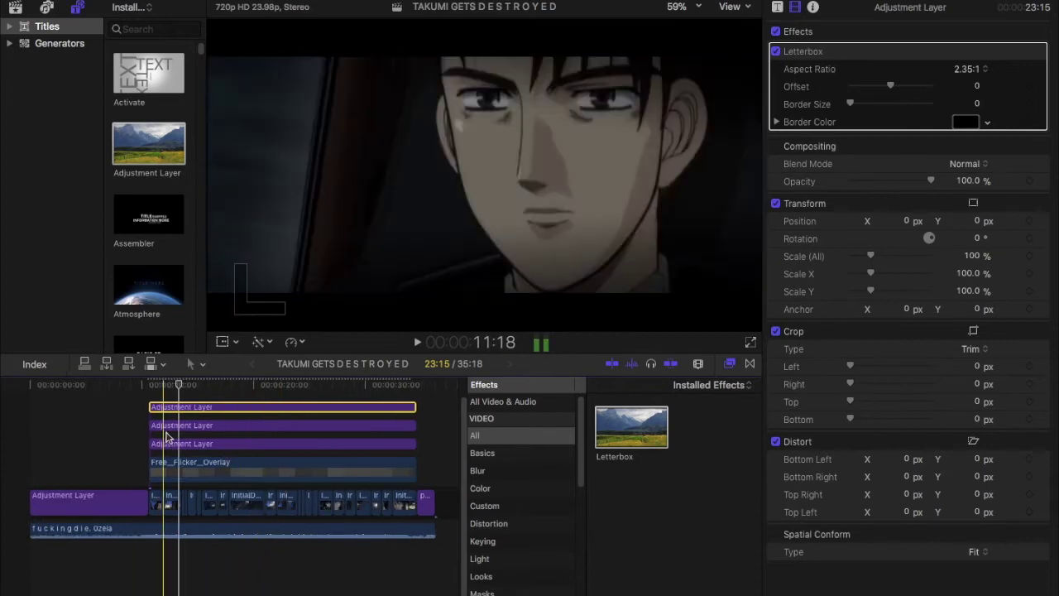
key(super+equal)
key(super+equal)
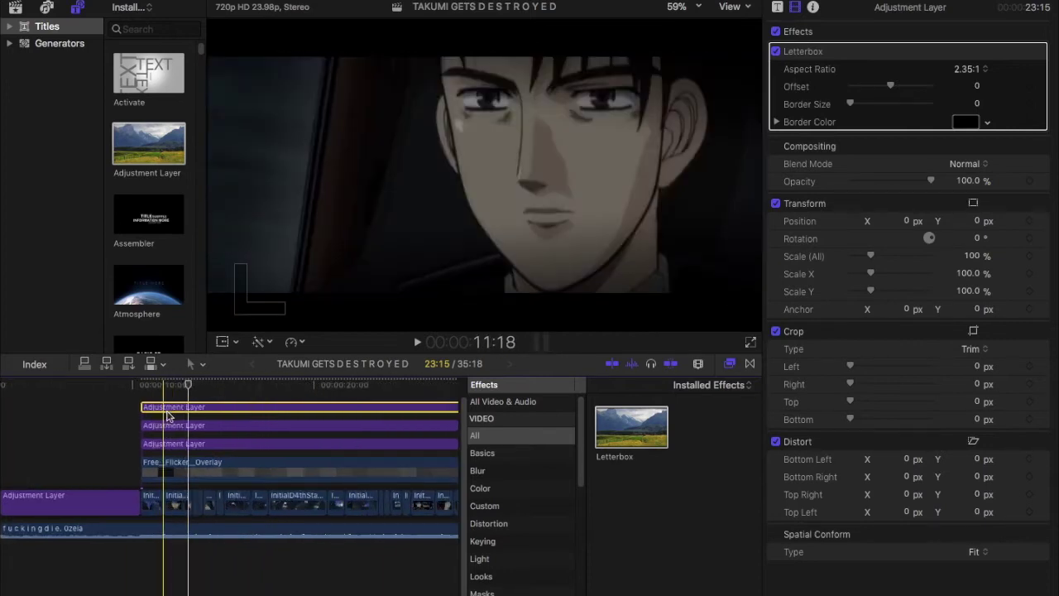
key(super+equal)
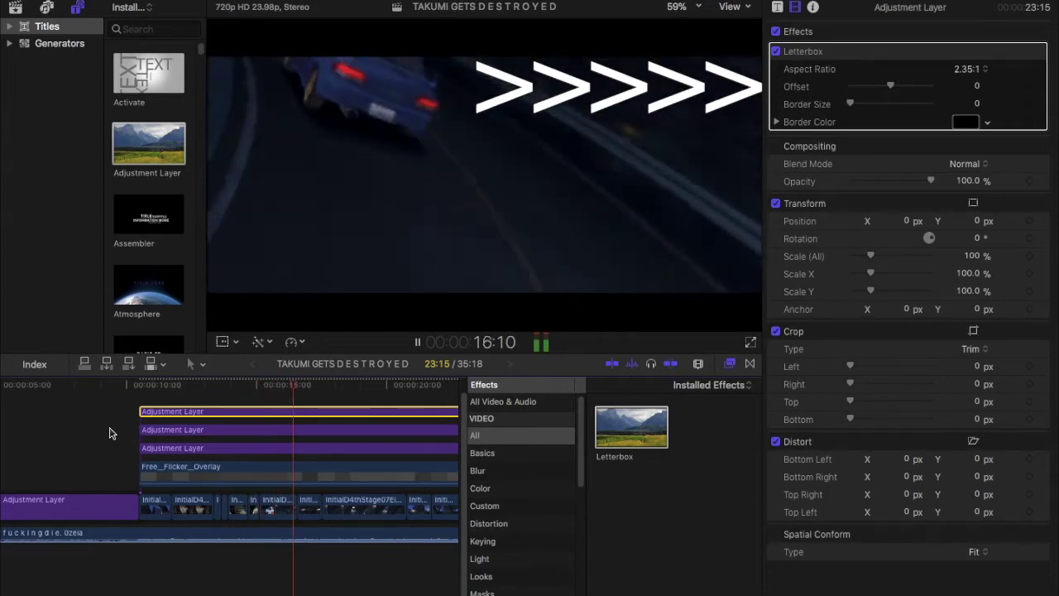
key(space)
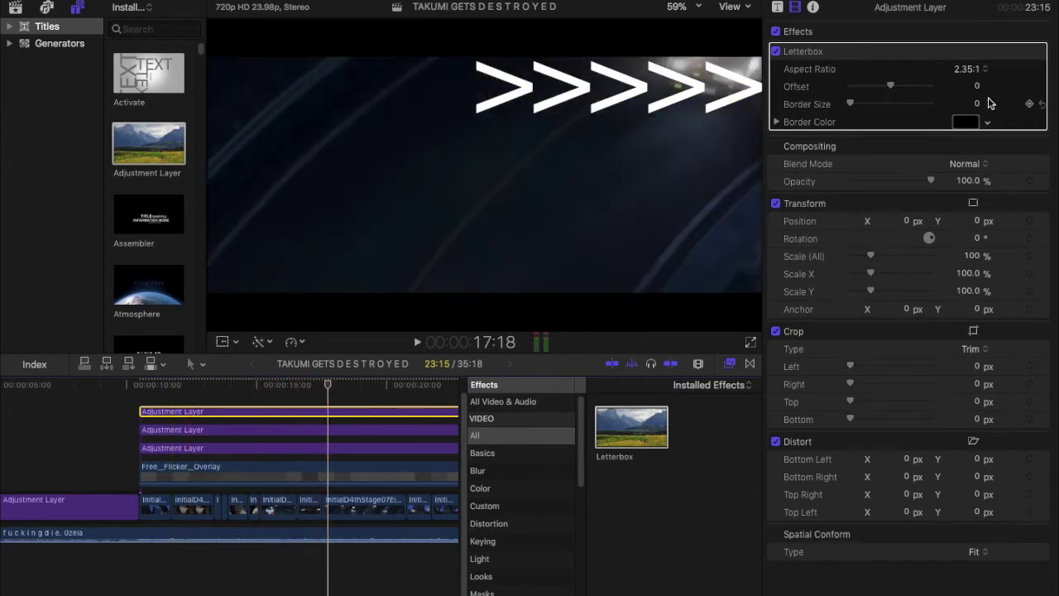
Step: Set the top Adjustment Layer's Letterbox offset to -0.24 and its piece above the first clip to a 1.85:1 aspect ratio
drag(898, 91, 885, 94)
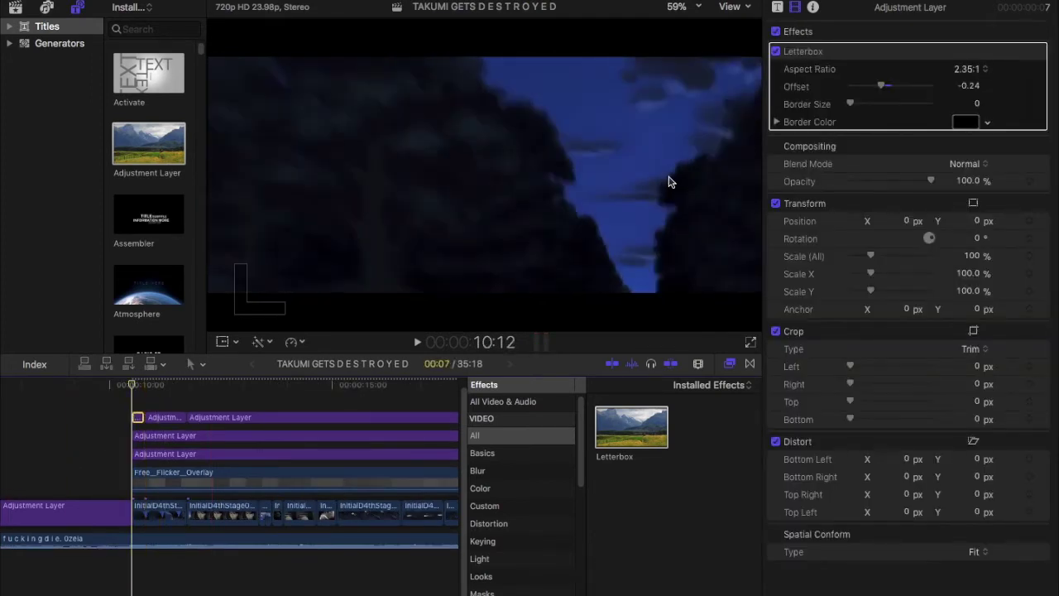
key(super+z)
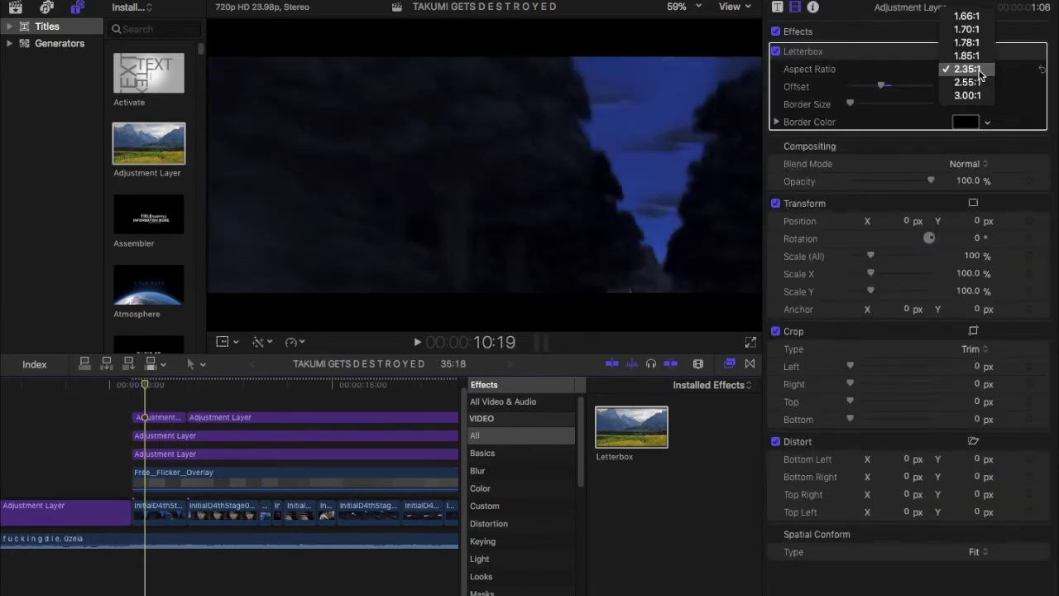
click(983, 60)
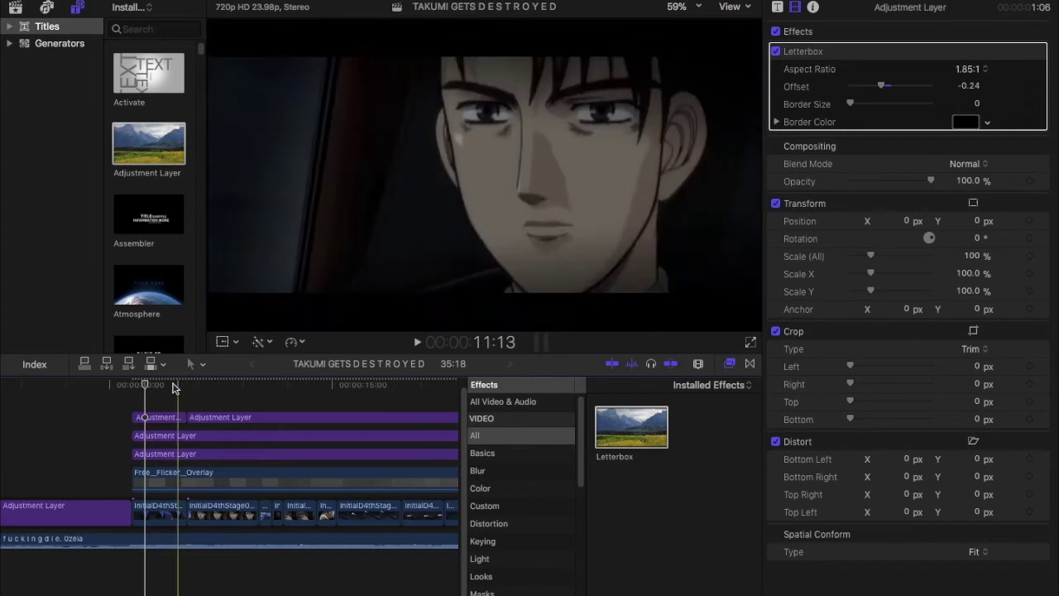
key(space)
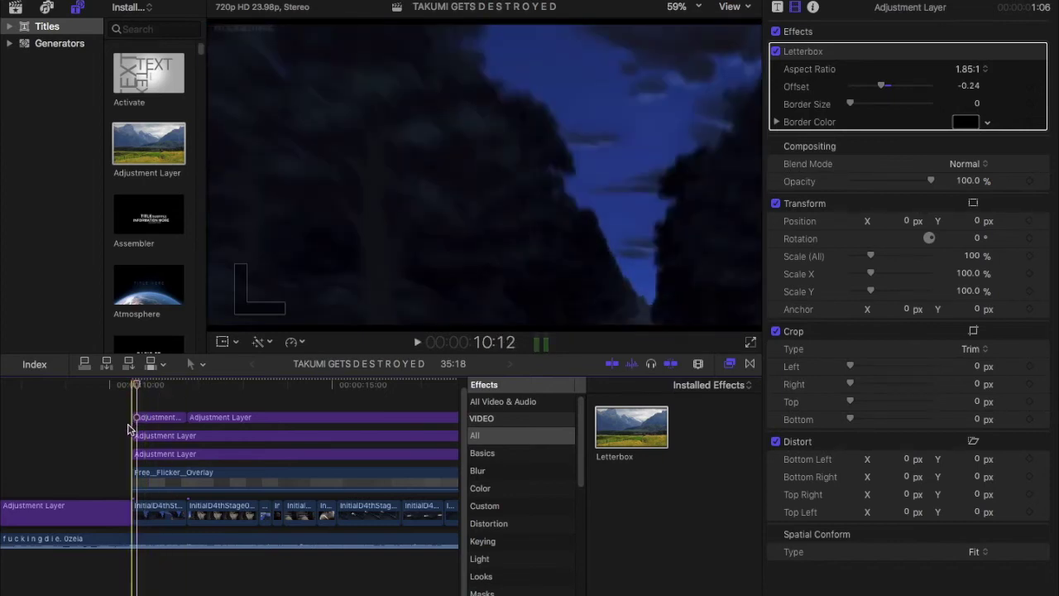
Step: Keyframe the first letterbox piece's Border Size from 0 at its start to 10.0 a few frames in, and play it back
click(135, 418)
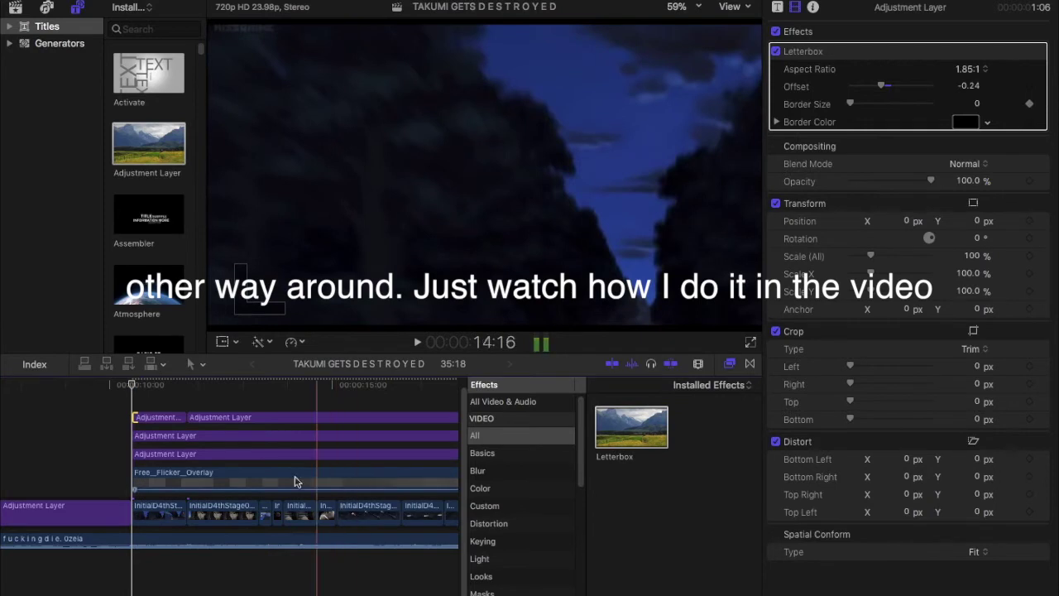
click(143, 417)
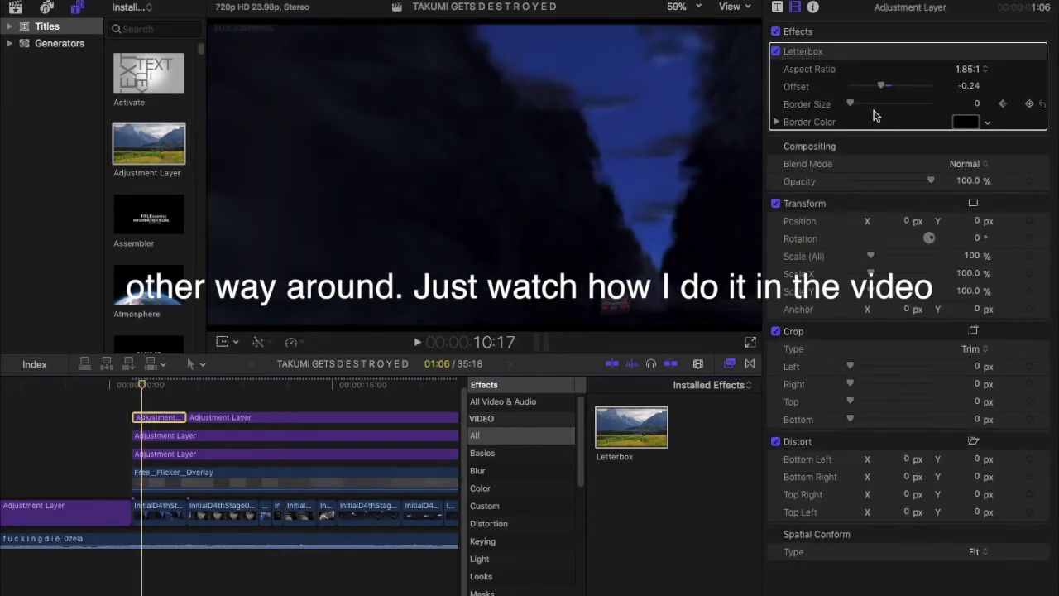
drag(858, 108, 1011, 136)
key(space)
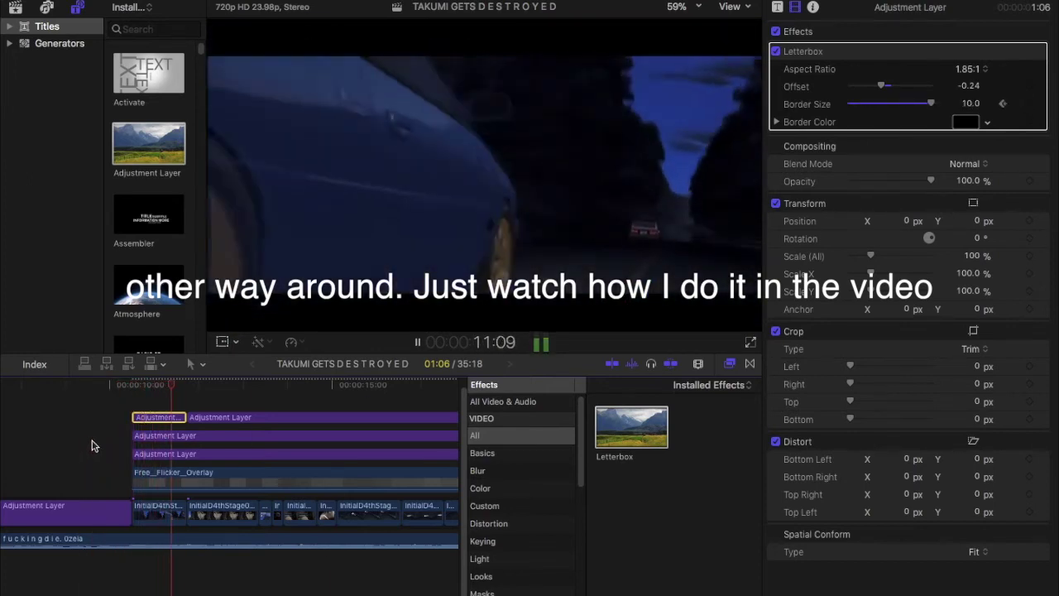
key(space)
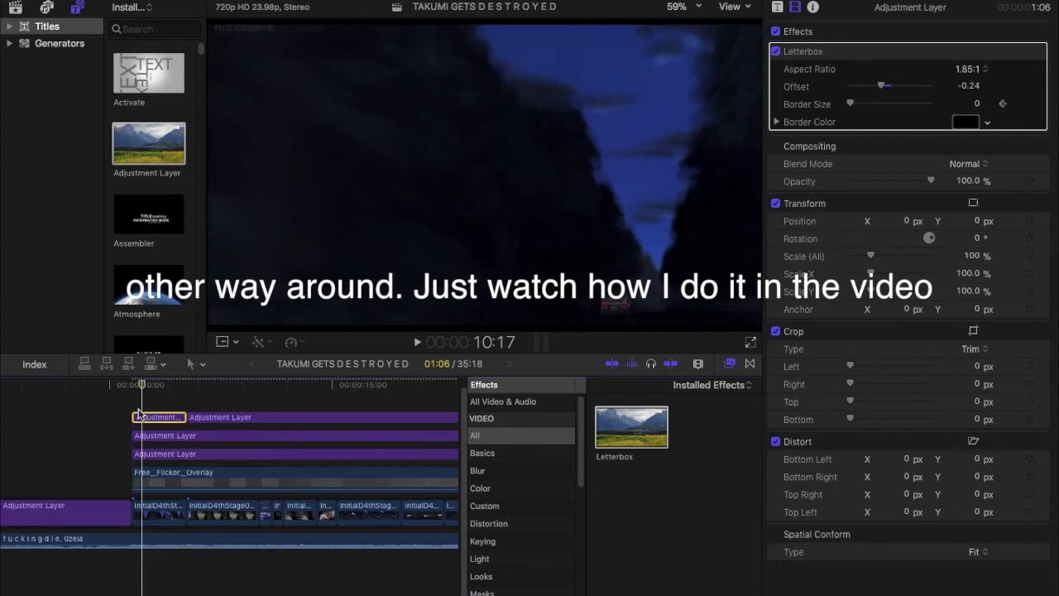
click(128, 407)
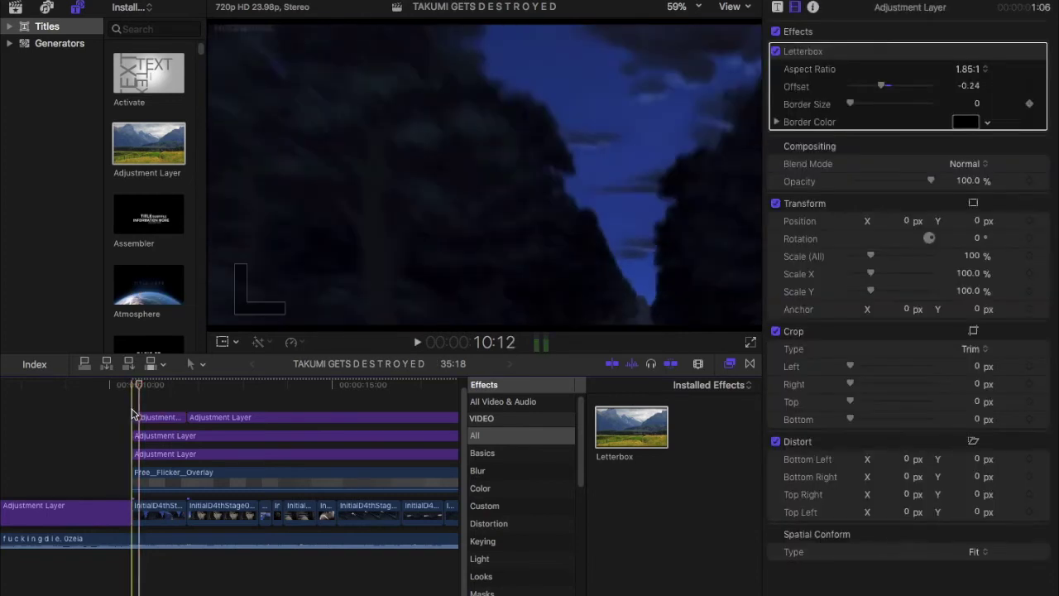
key(space)
click(100, 426)
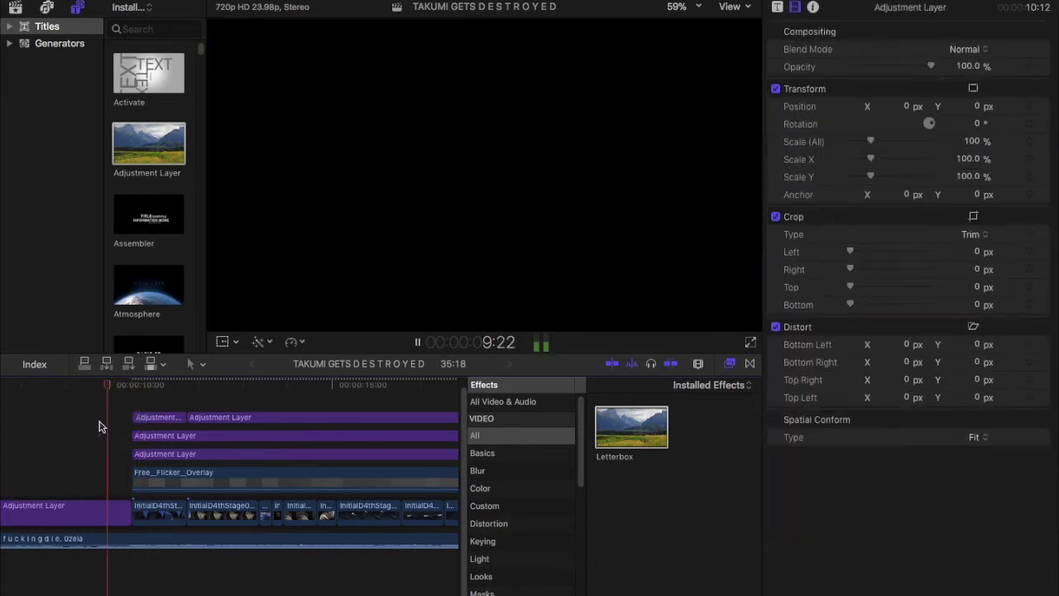
key(space)
scroll(139, 410, left, 2)
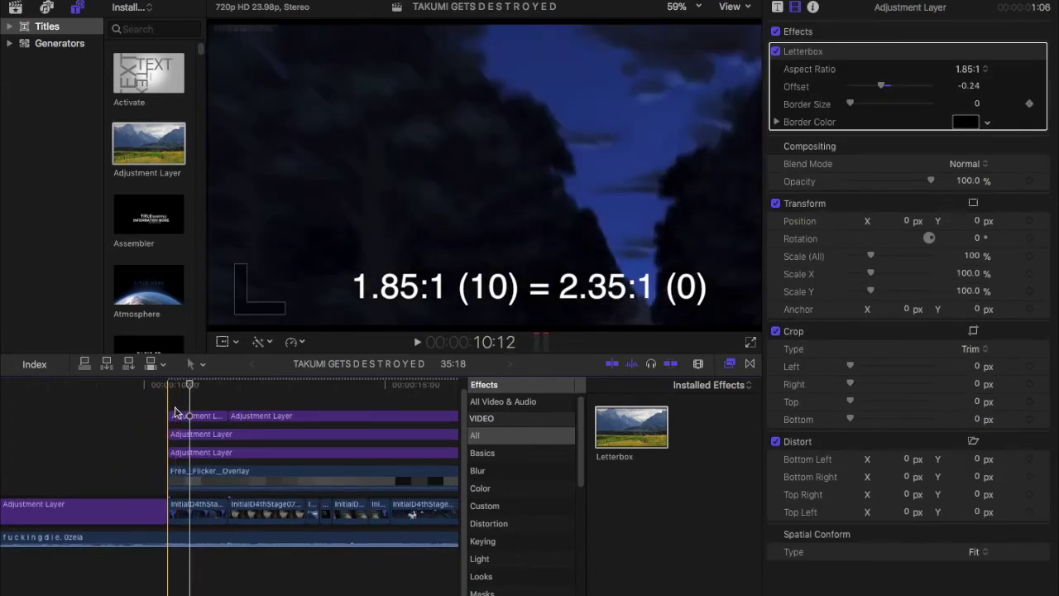
Step: Add a Smooth Zoom In transition between the opening Adjustment Layer and the first clip, shorten it to 16 frames and play it
key(super+equal)
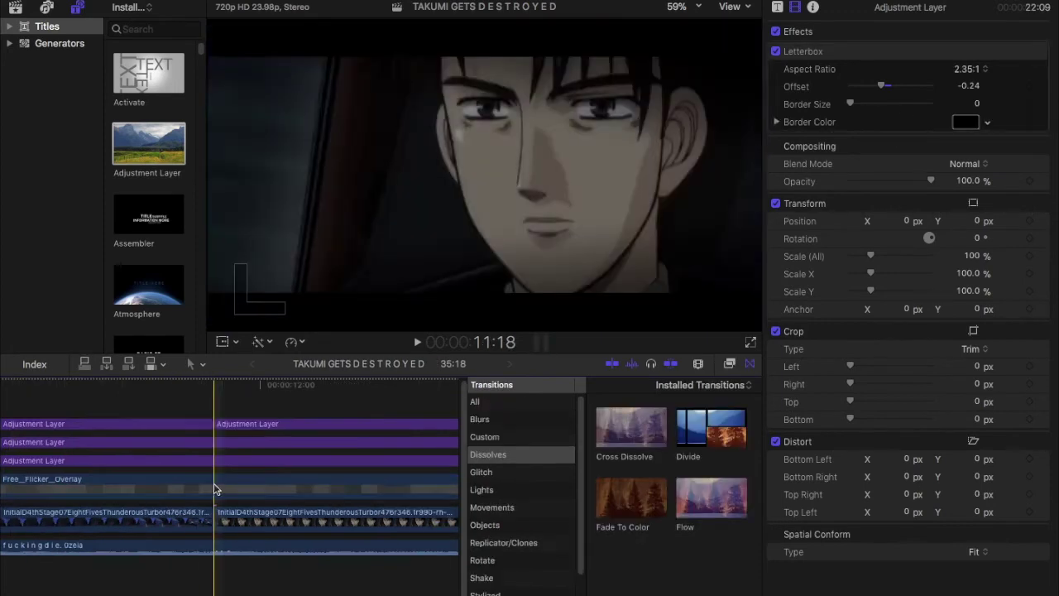
click(484, 436)
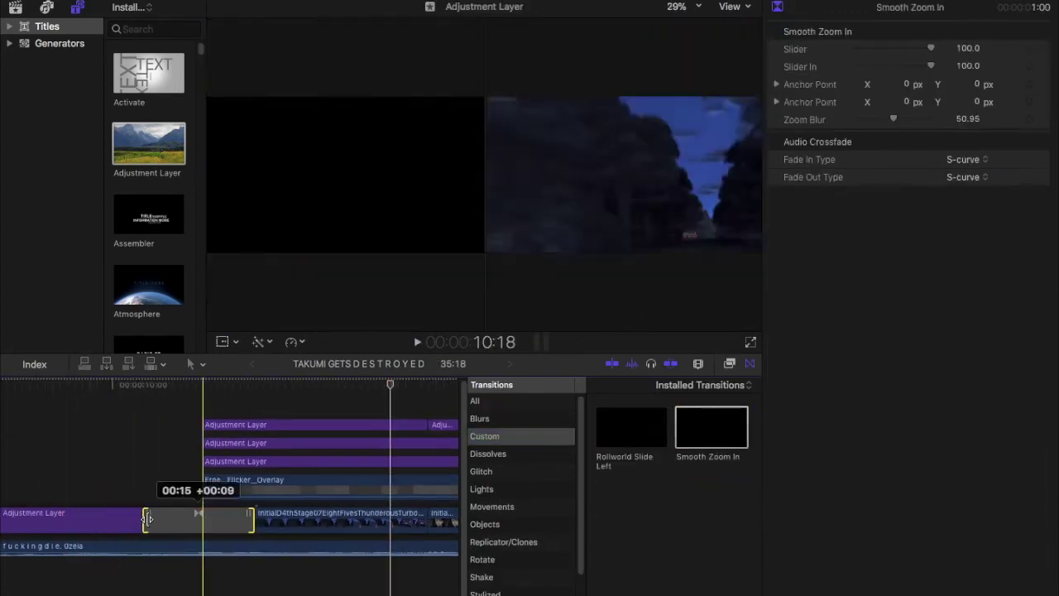
key(super+9)
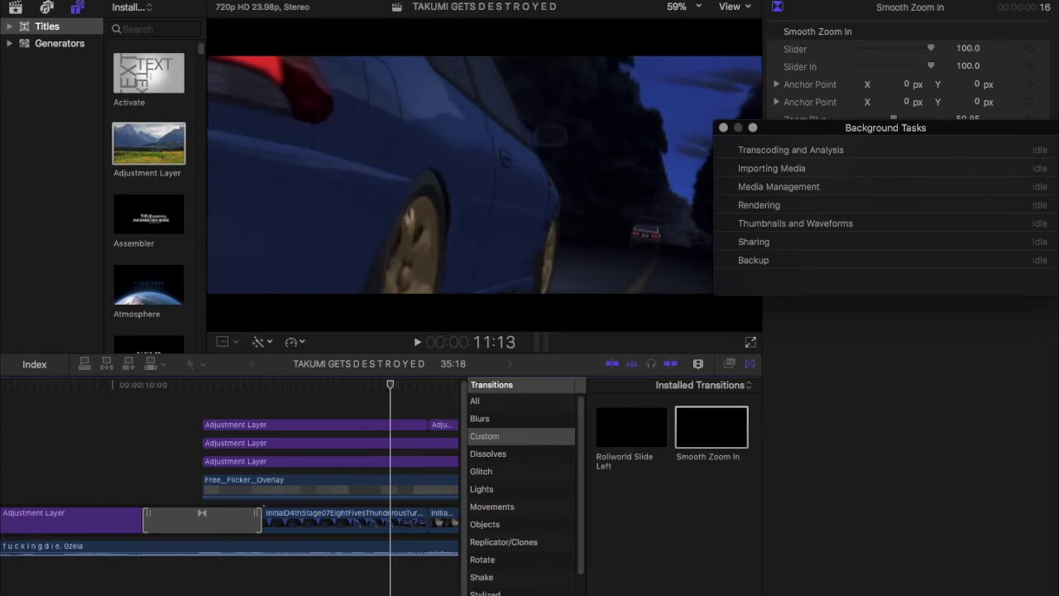
click(121, 472)
scroll(121, 472, right, 1)
key(space)
key(space)
Step: Add a Smooth Zoom In transition between the first and second clips, shorten it to 11 frames and play it
key(super+minus)
key(super+minus)
key(space)
key(space)
drag(712, 428, 170, 521)
key(space)
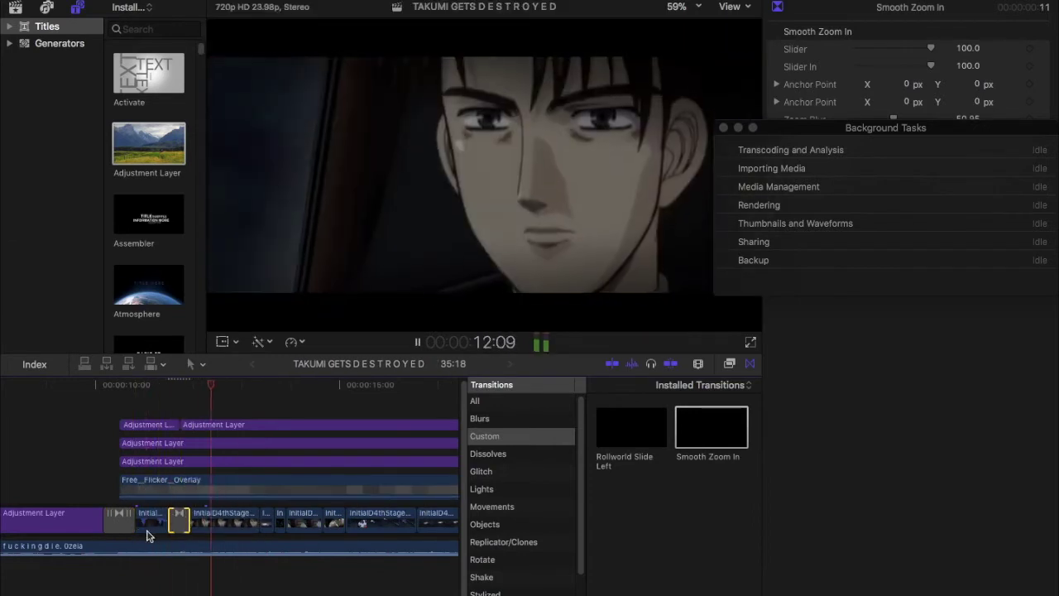
Step: Add Smooth Zoom In transitions at the following cuts through to the end of the footage, previewing the sequence
key(space)
key(super+equal)
drag(637, 449, 243, 519)
key(space)
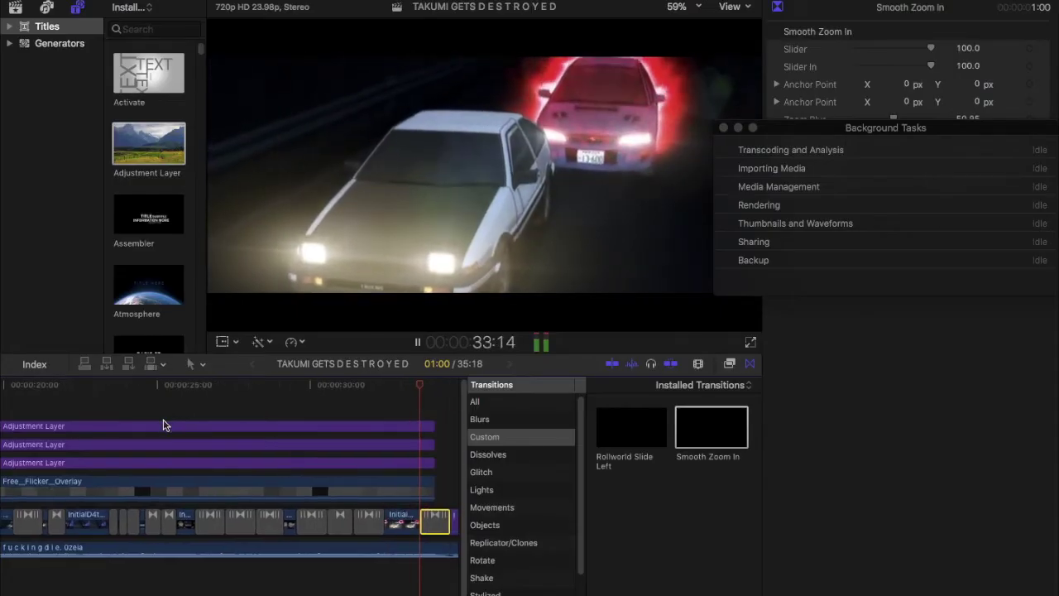
scroll(165, 425, right, 3)
scroll(197, 434, left, 10)
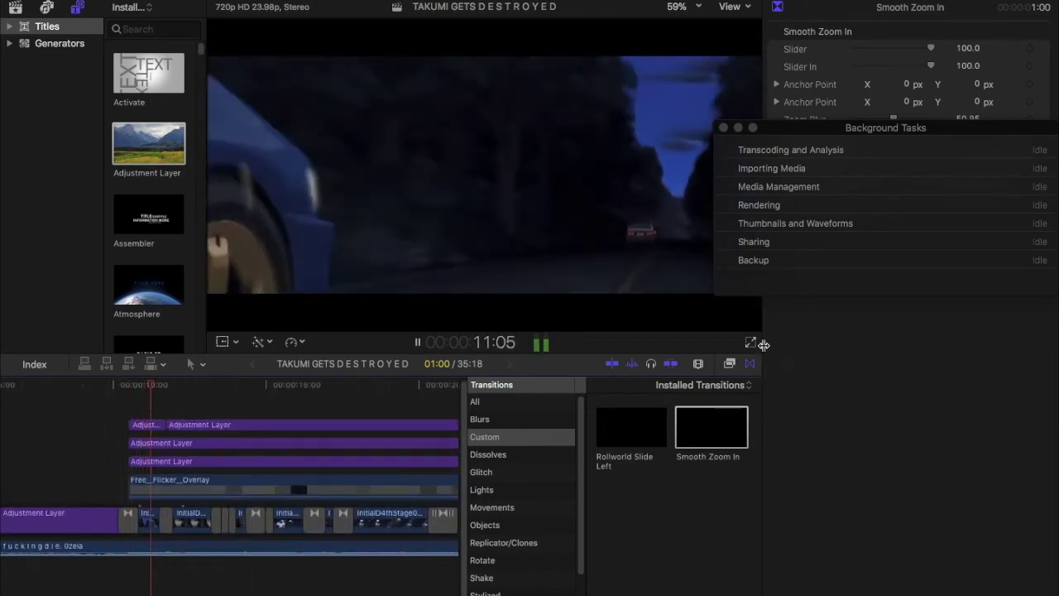
Step: Close the Background Tasks window and play the edit full screen from just before the first clip
key(space)
click(724, 128)
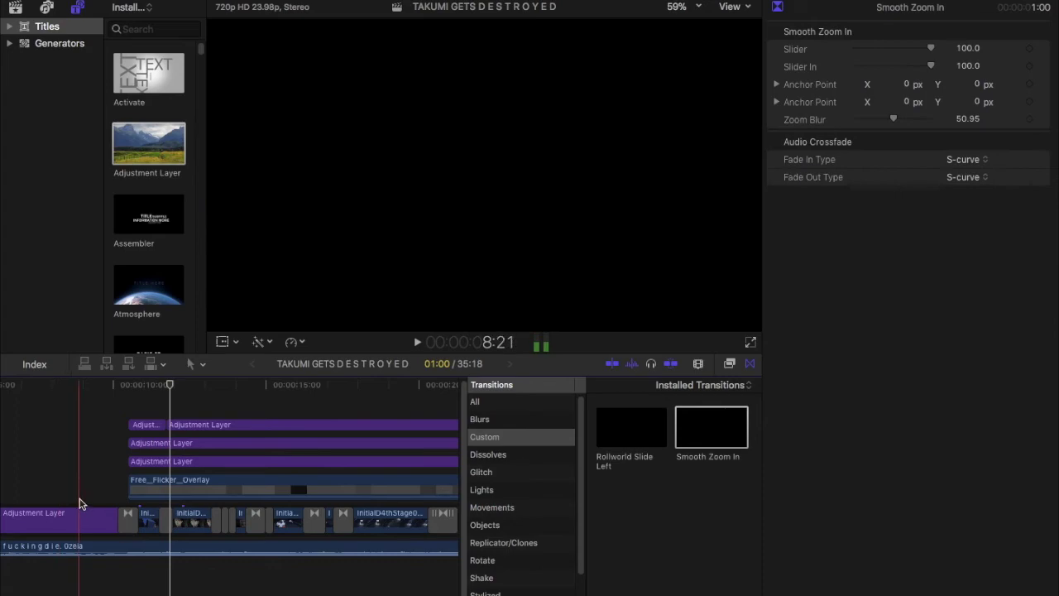
click(79, 499)
key(space)
click(749, 343)
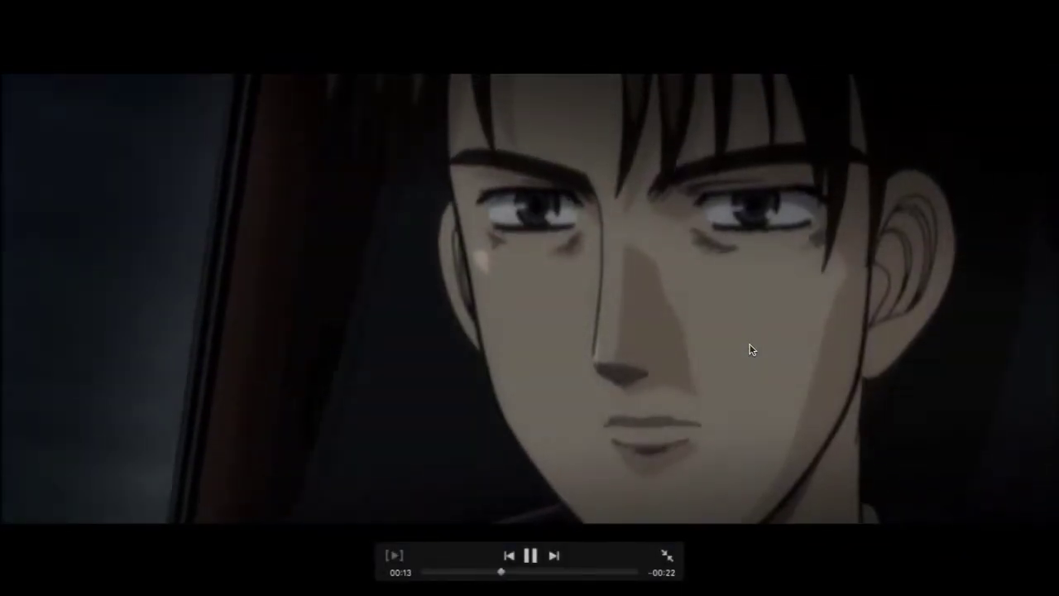
key(F2)
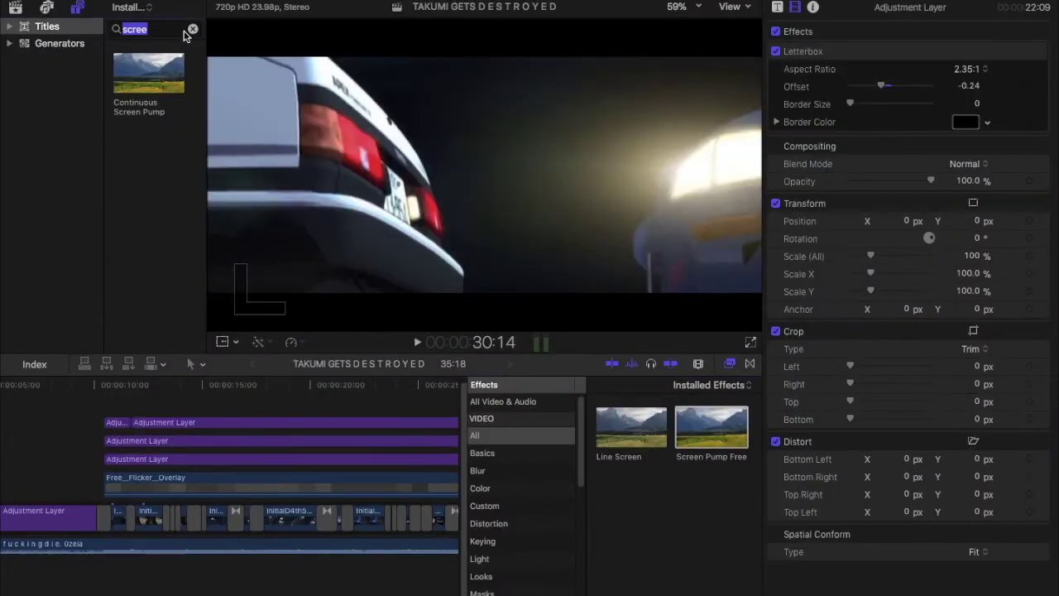
Step: Clear the "scree" search from the Titles browser
key(BackSpace)
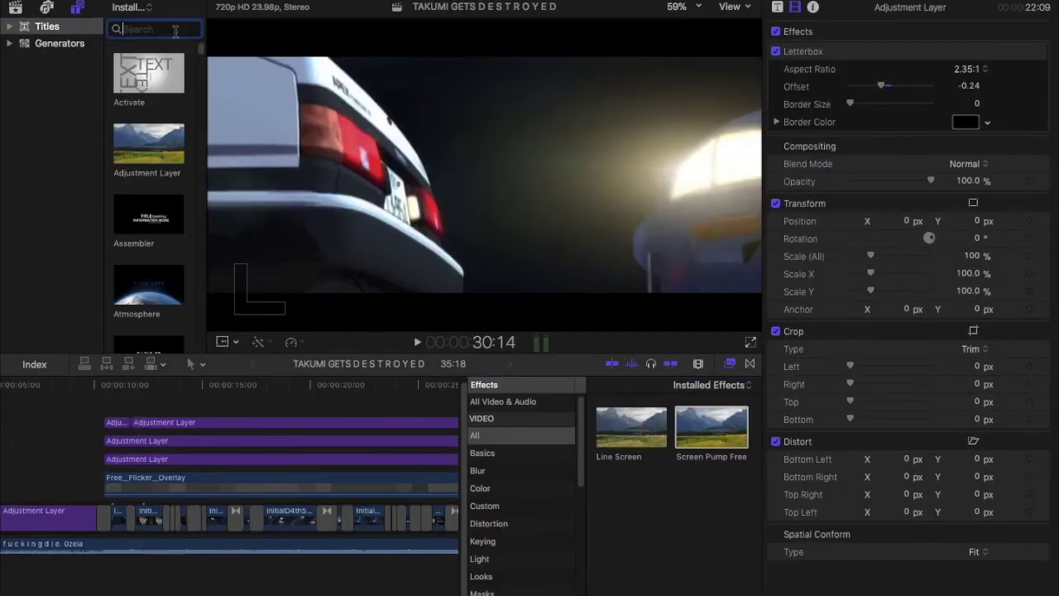
Step: Add an Adjustment Layer title above the flicker overlay and cut it down to its first 17 frames, deleting the rest
drag(192, 270, 280, 461)
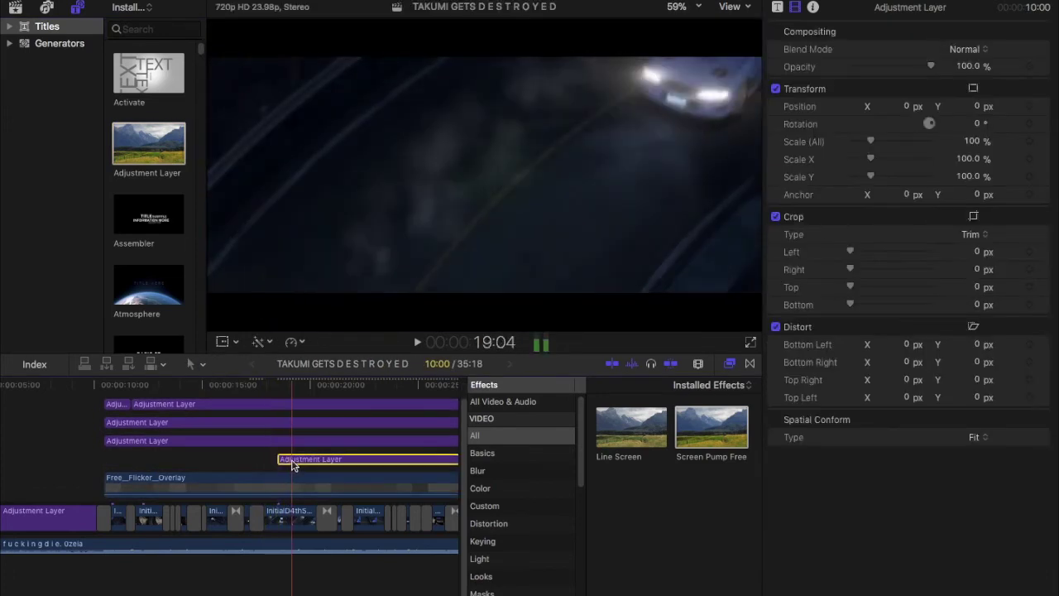
key(super+b)
click(317, 459)
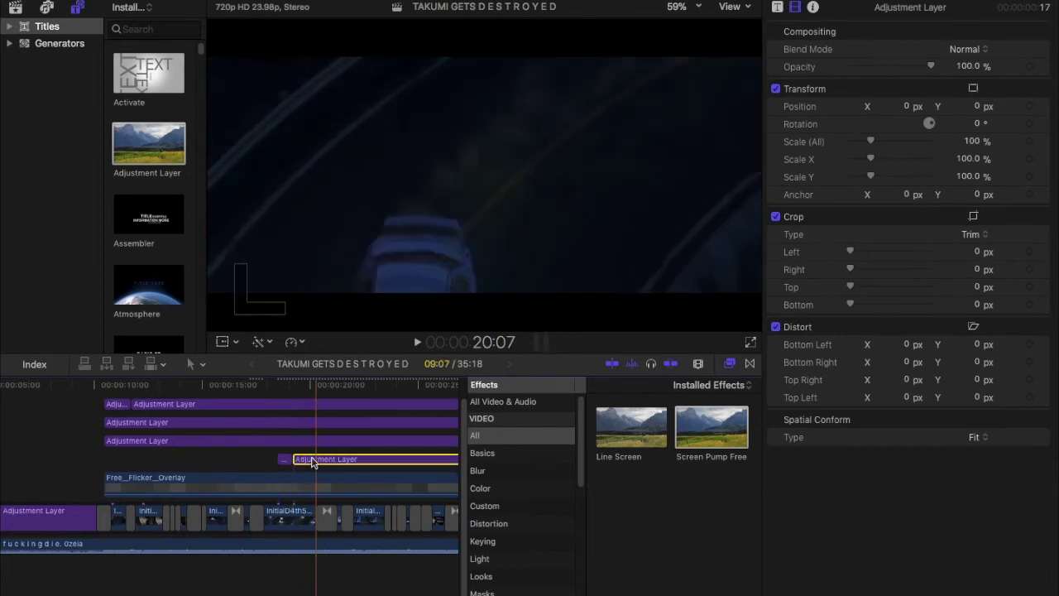
key(BackSpace)
Step: Apply the Screen Pump Free effect to the short adjustment layer, move the layer to start at about 18:01 and play it
key(super+equal)
key(super+equal)
key(super+equal)
key(super+equal)
key(super+equal)
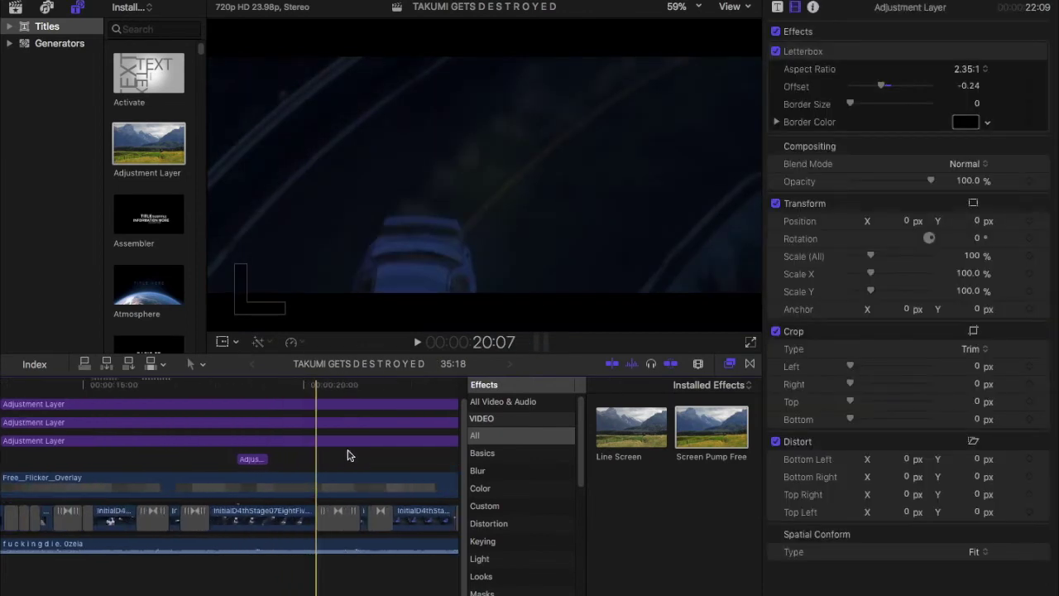
key(super+equal)
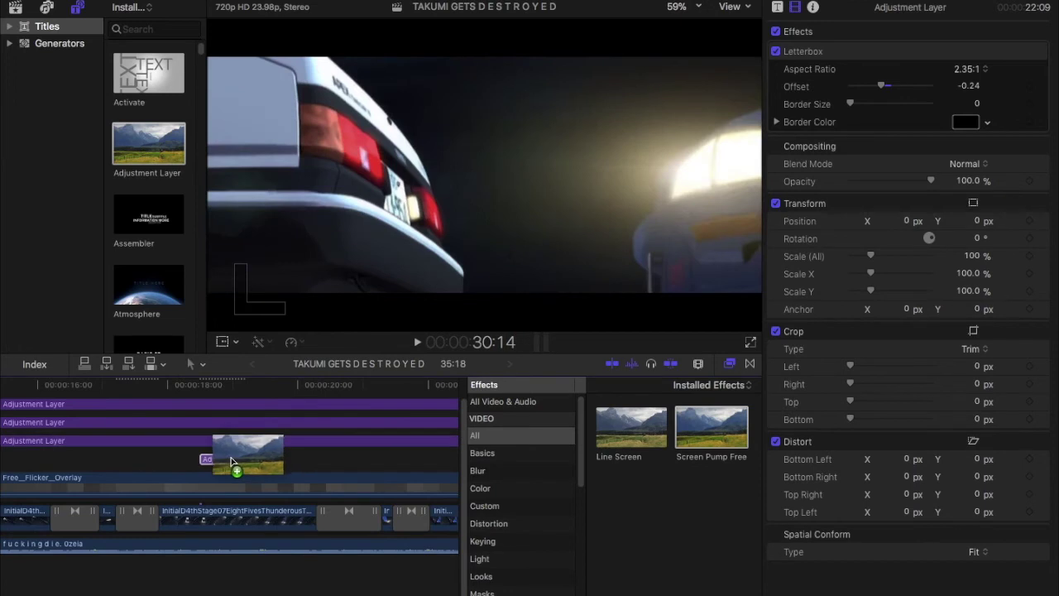
drag(232, 463, 202, 463)
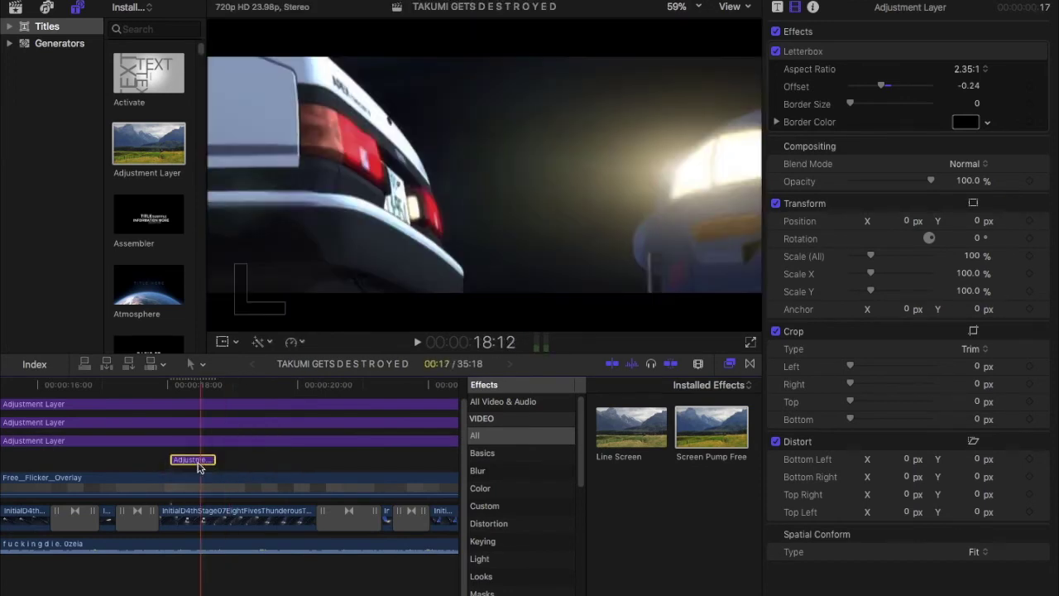
key(space)
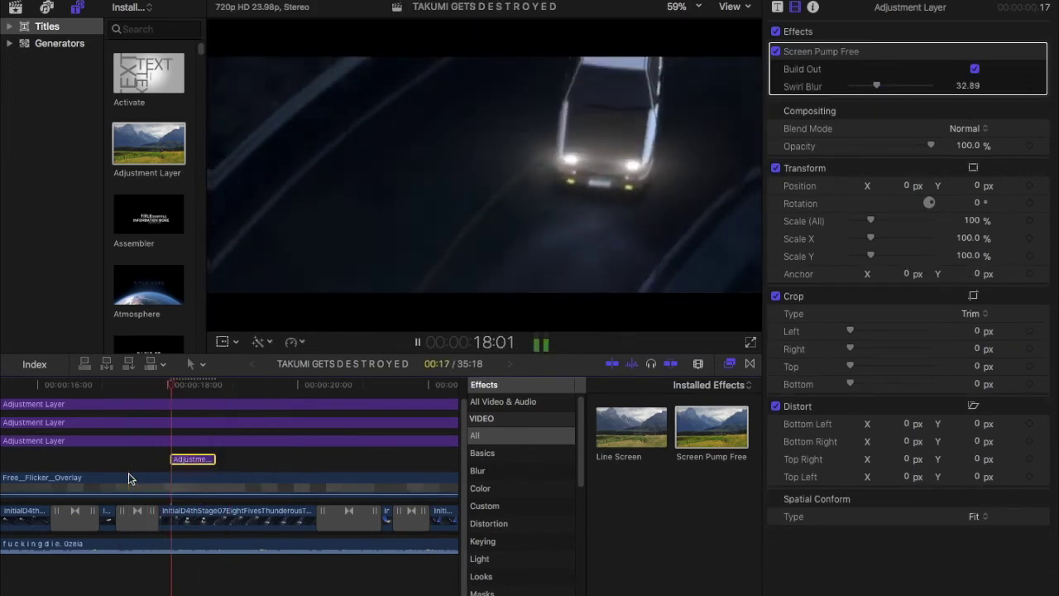
key(space)
Step: Trim the pump adjustment layer to 15 frames starting at about 18:04, playing it between adjustments
mouse_move(215, 458)
mouse_down()
mouse_move(191, 464)
mouse_move(206, 465)
mouse_up()
key(space)
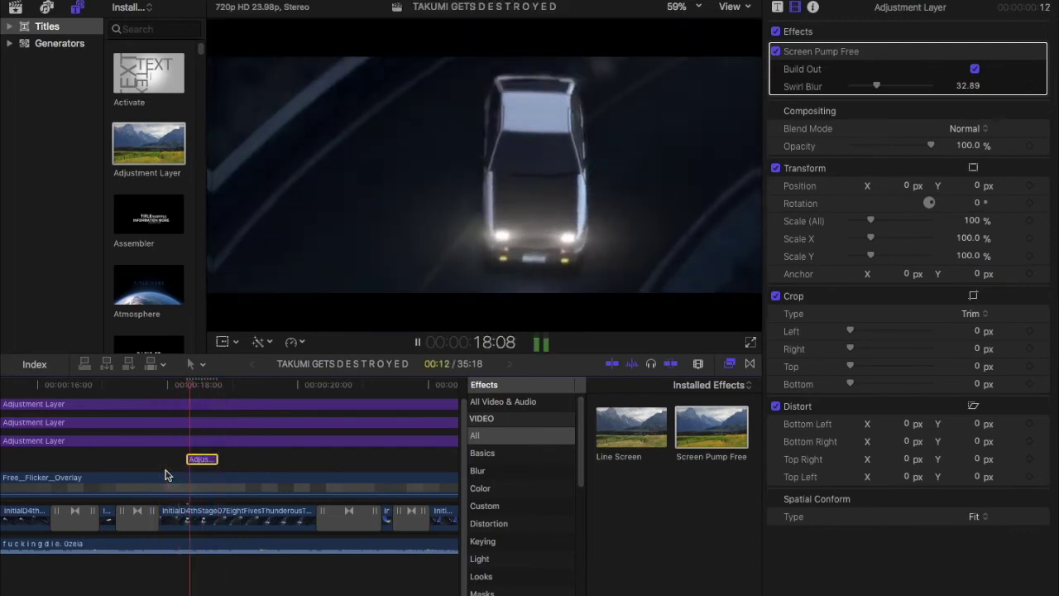
key(space)
drag(187, 460, 180, 461)
Step: Duplicate the pump adjustment layer, place the copy just above it at about 18:13, shorten it to 10 frames and play both
click(192, 464)
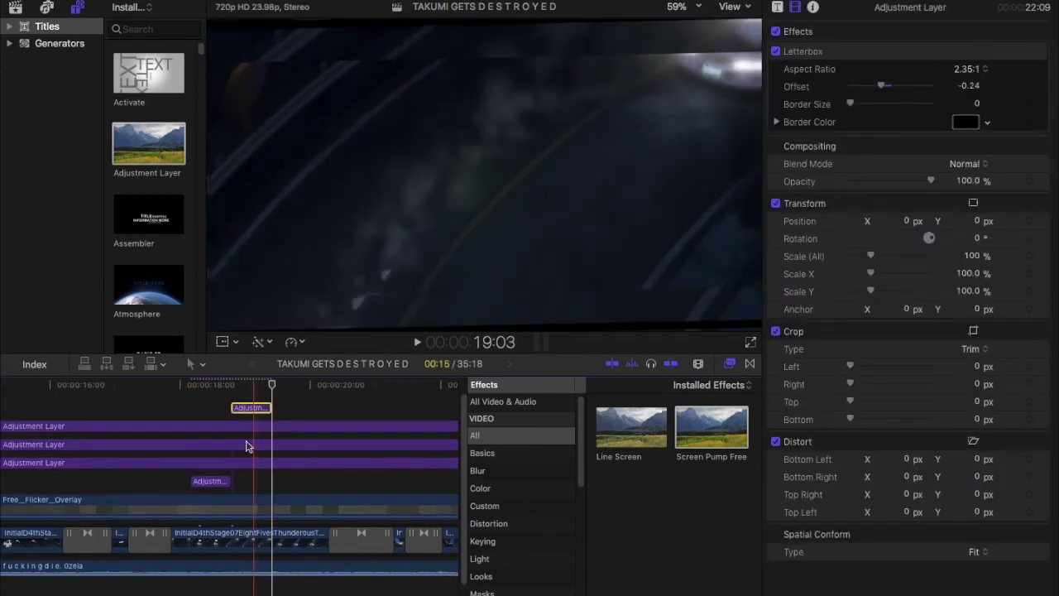
drag(246, 442, 241, 468)
key(space)
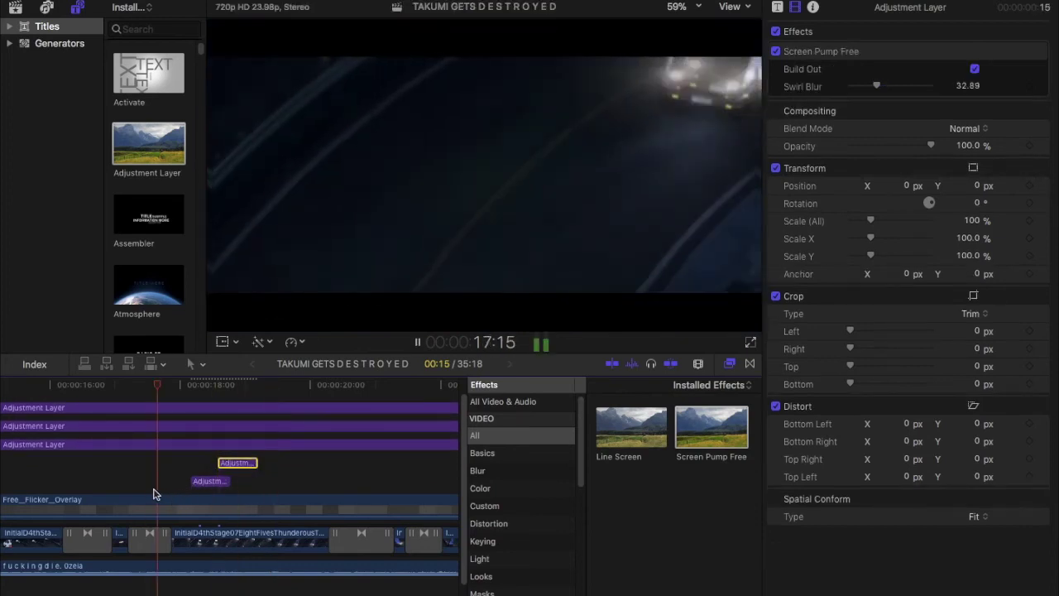
key(space)
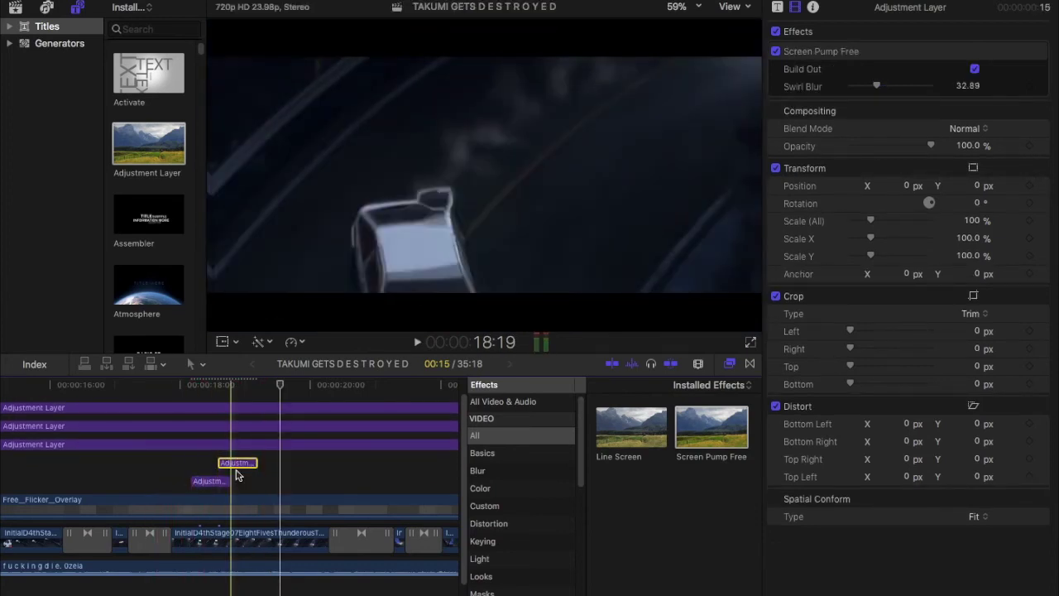
mouse_move(239, 466)
mouse_down()
mouse_move(226, 466)
mouse_move(245, 468)
mouse_up()
click(221, 467)
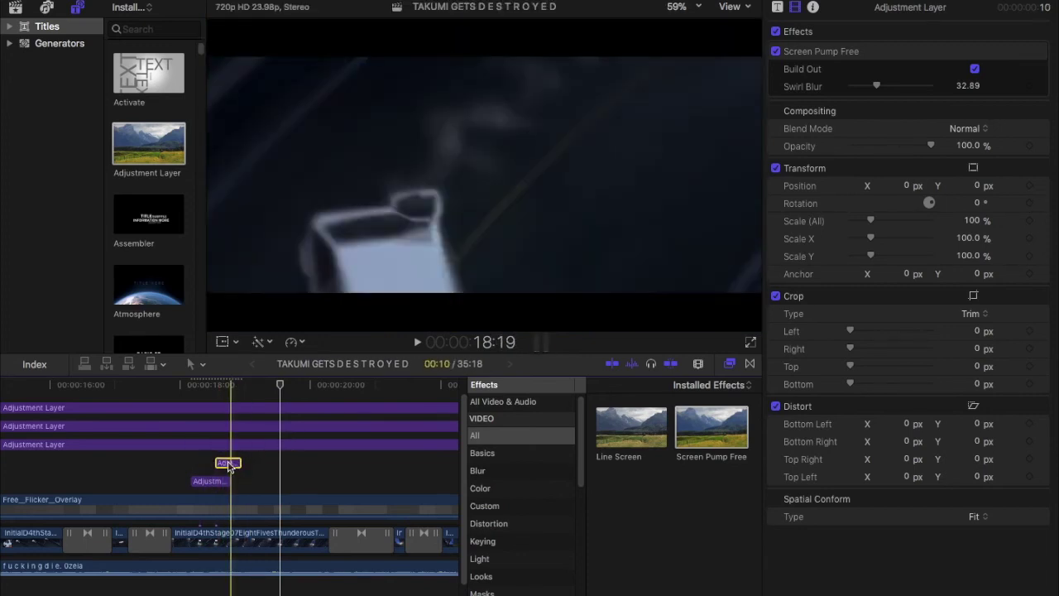
key(space)
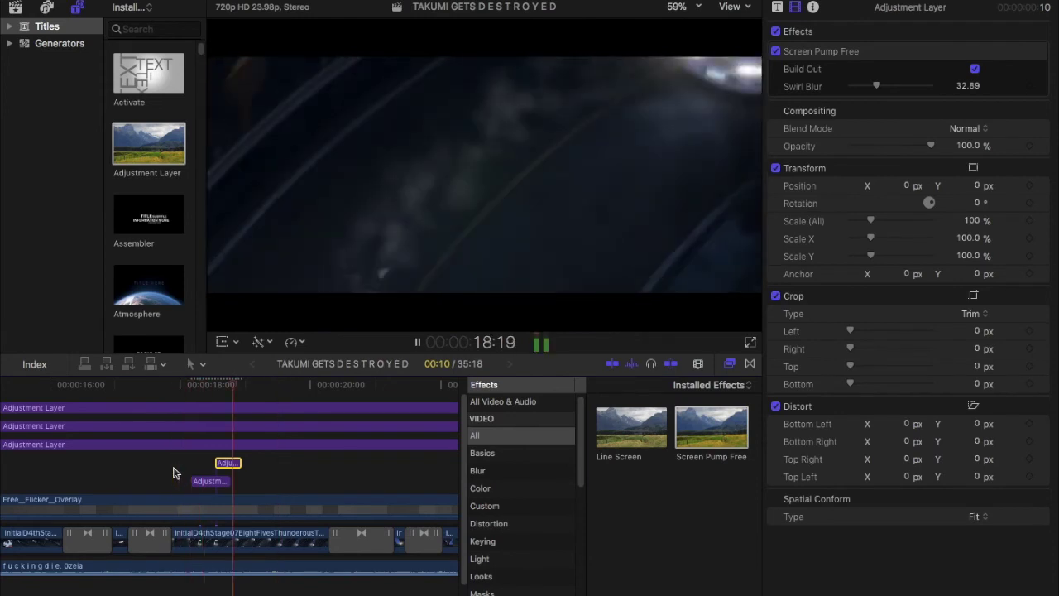
key(space)
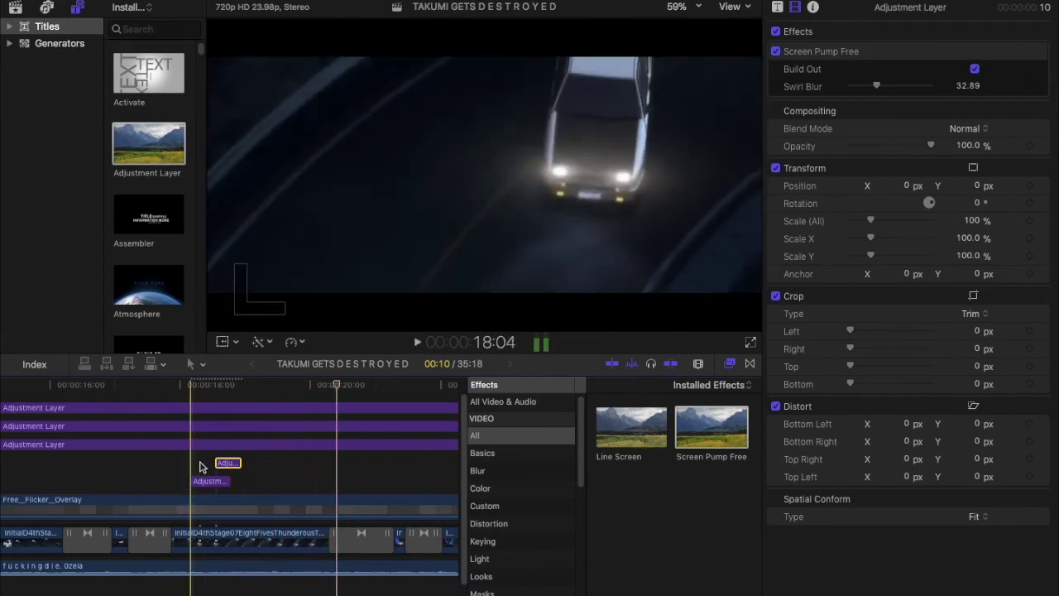
Step: Repeat the pair of pump layers at about 19:09, add another 10-frame copy at 20:00 and play them
key(super+9)
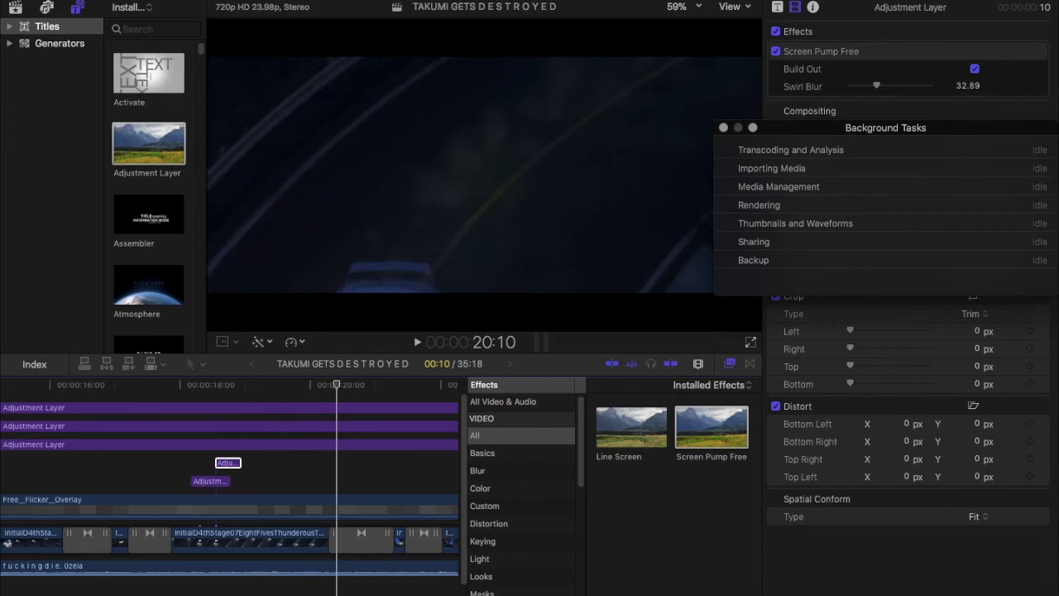
key(super+9)
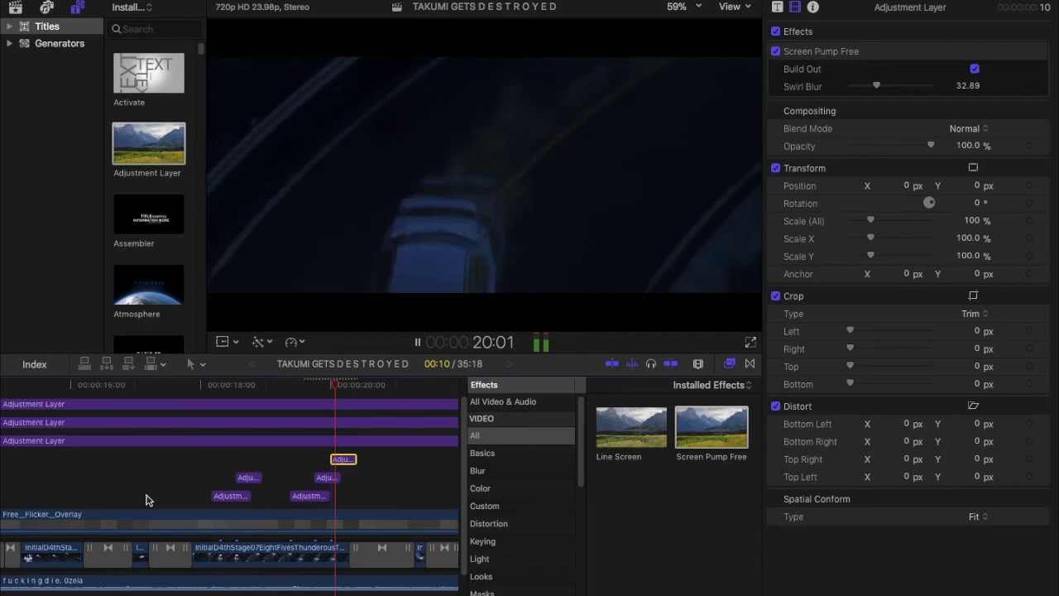
key(space)
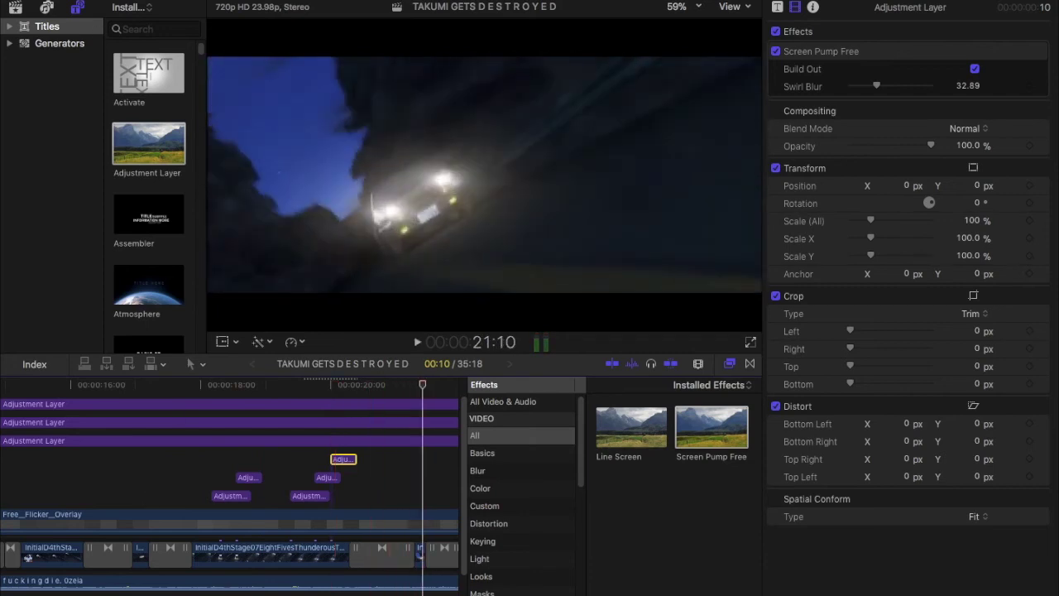
Step: Check the rendering progress in the Background Tasks window, then replay the pump layers from just before the first one
key(super+9)
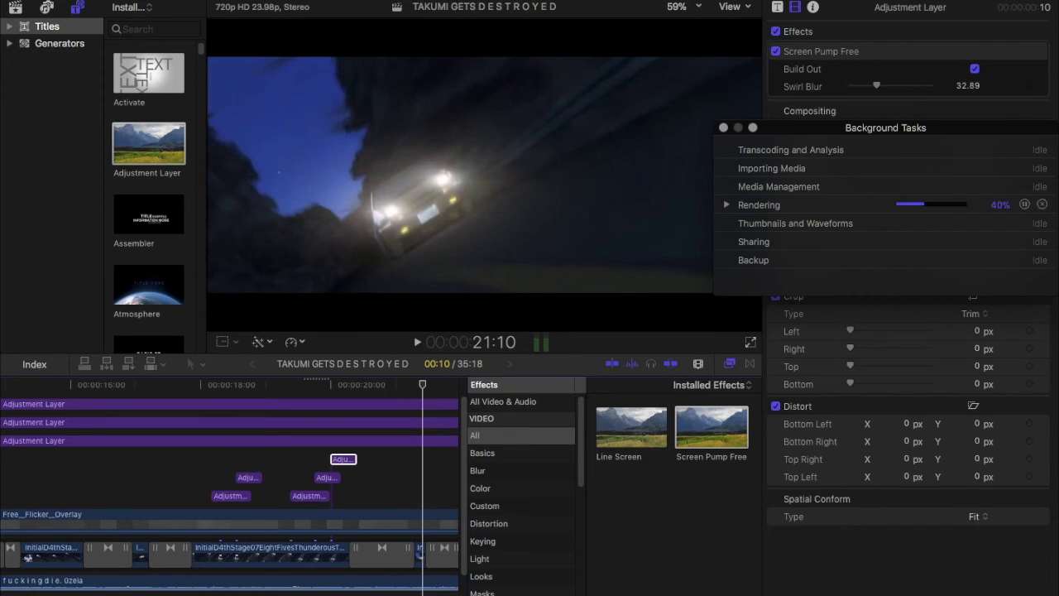
key(super+9)
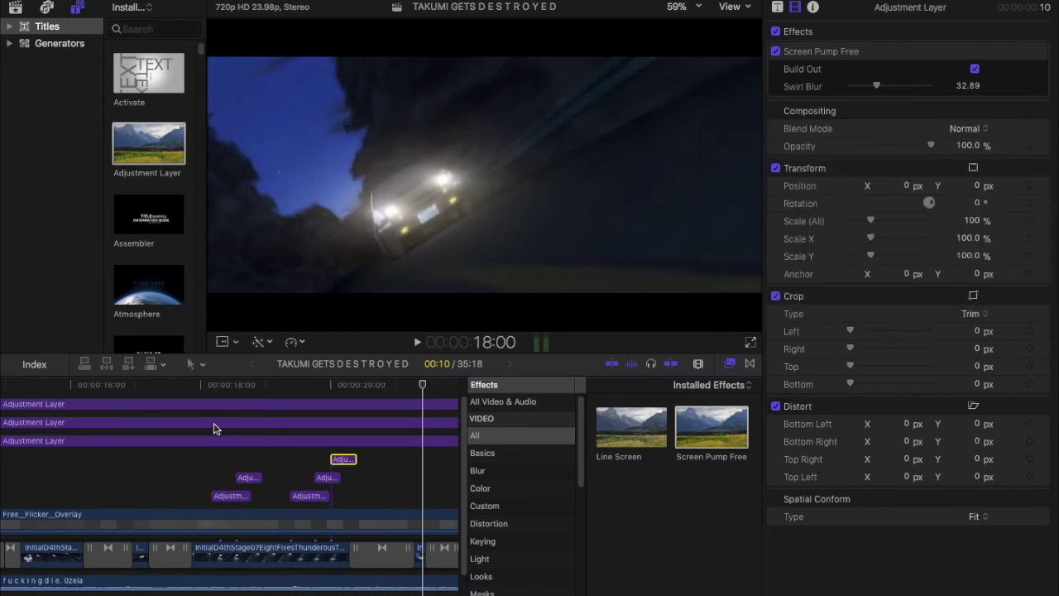
click(192, 463)
key(space)
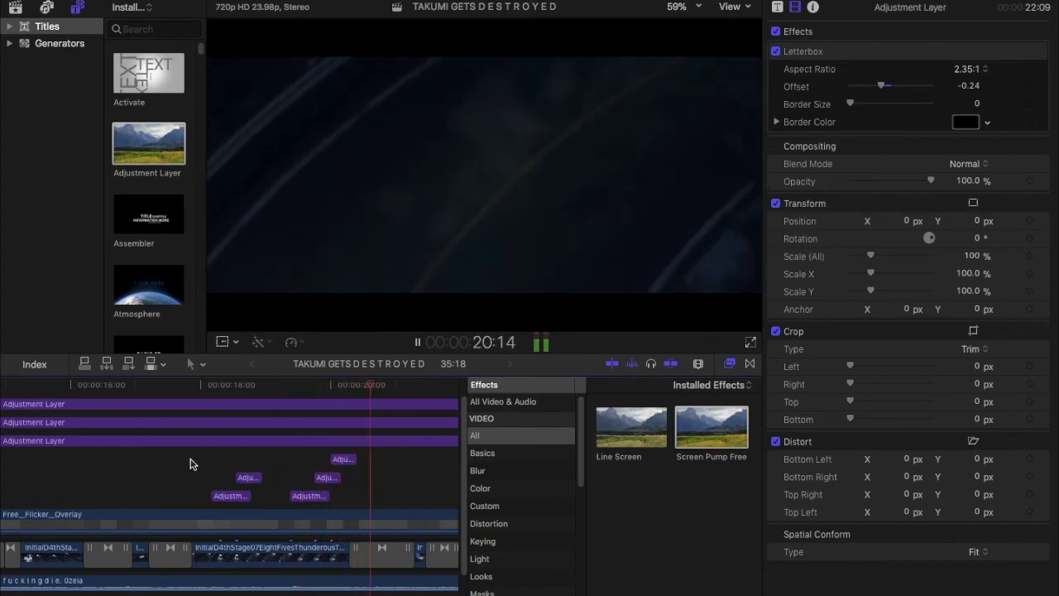
key(space)
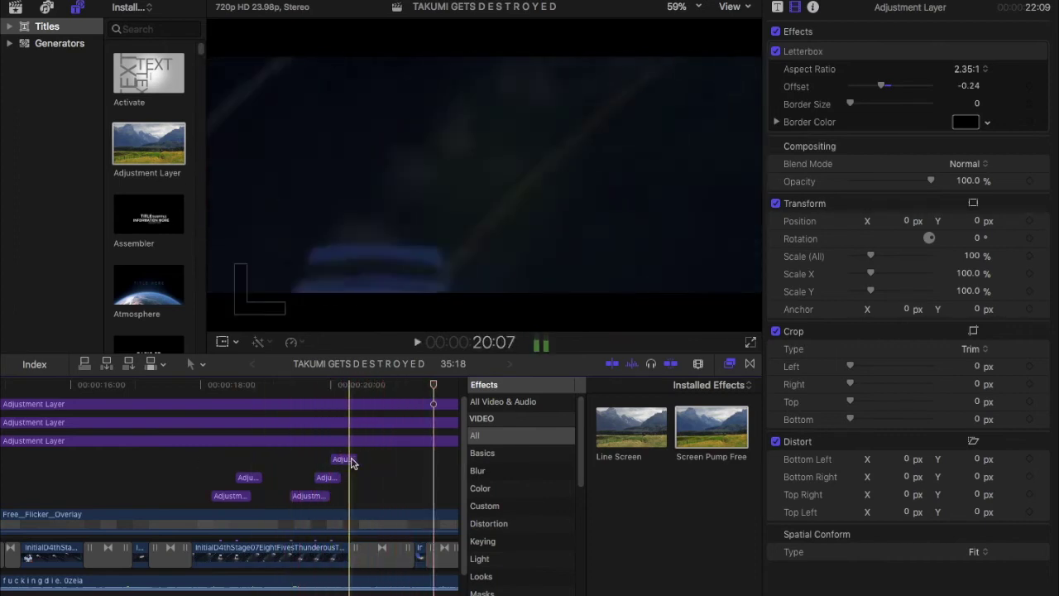
Step: Extend the last pump layer to 15 frames, set its Swirl Blur to 53.9 and play the result
drag(355, 459, 368, 459)
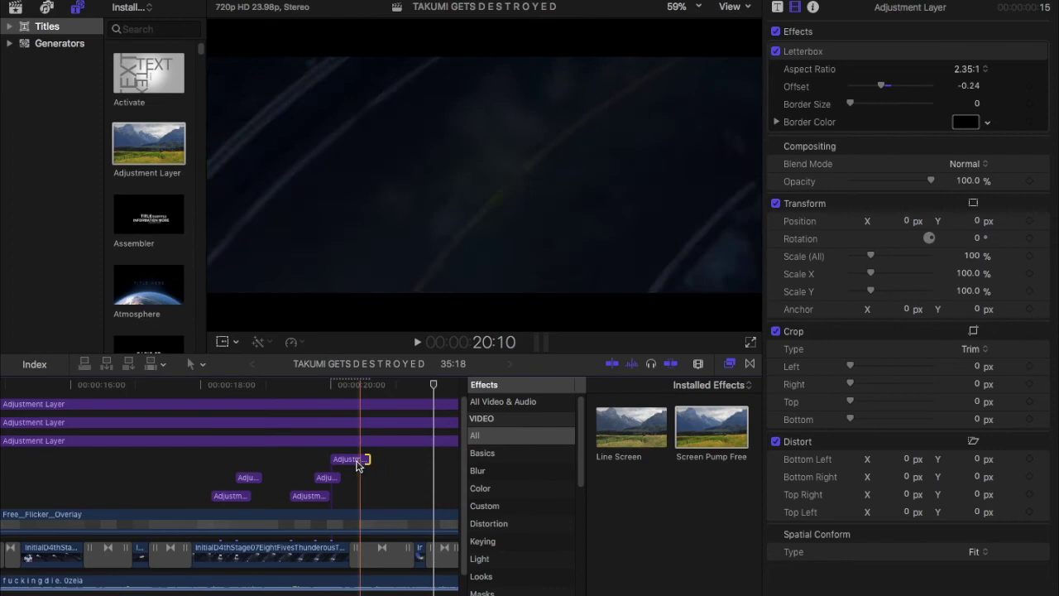
click(341, 462)
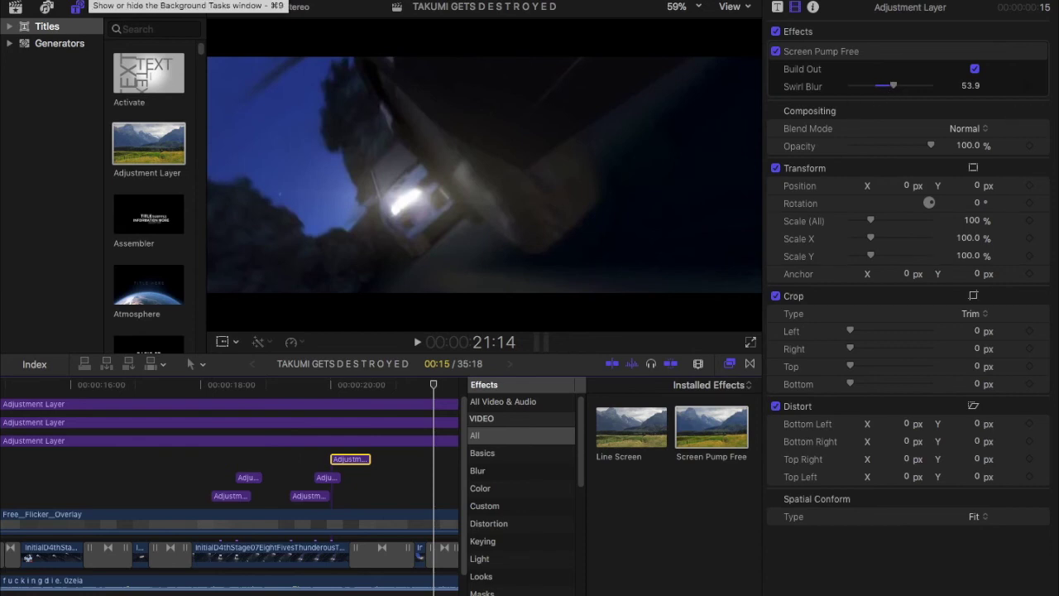
click(296, 470)
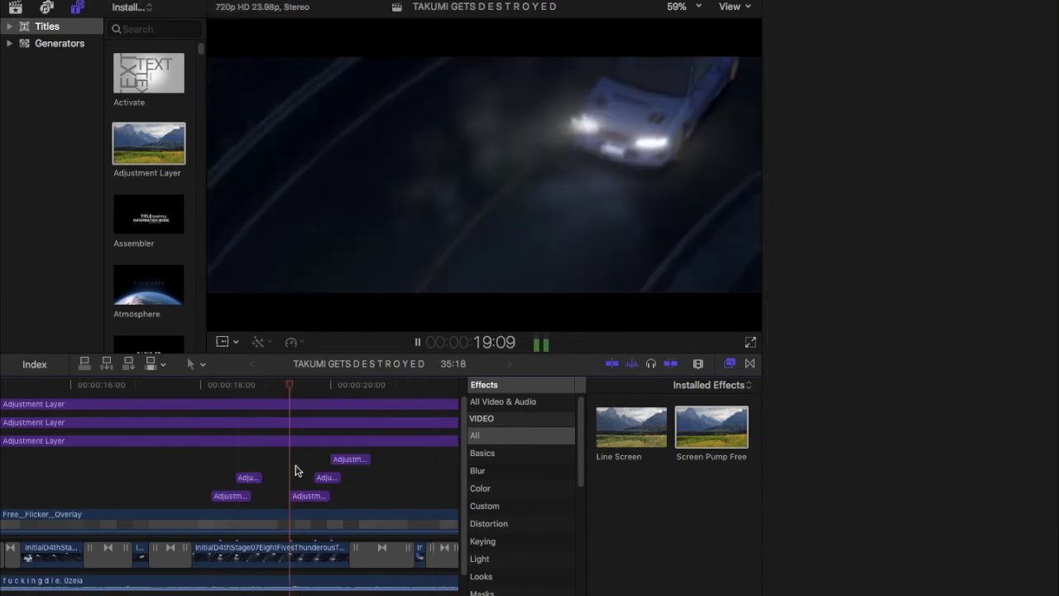
key(space)
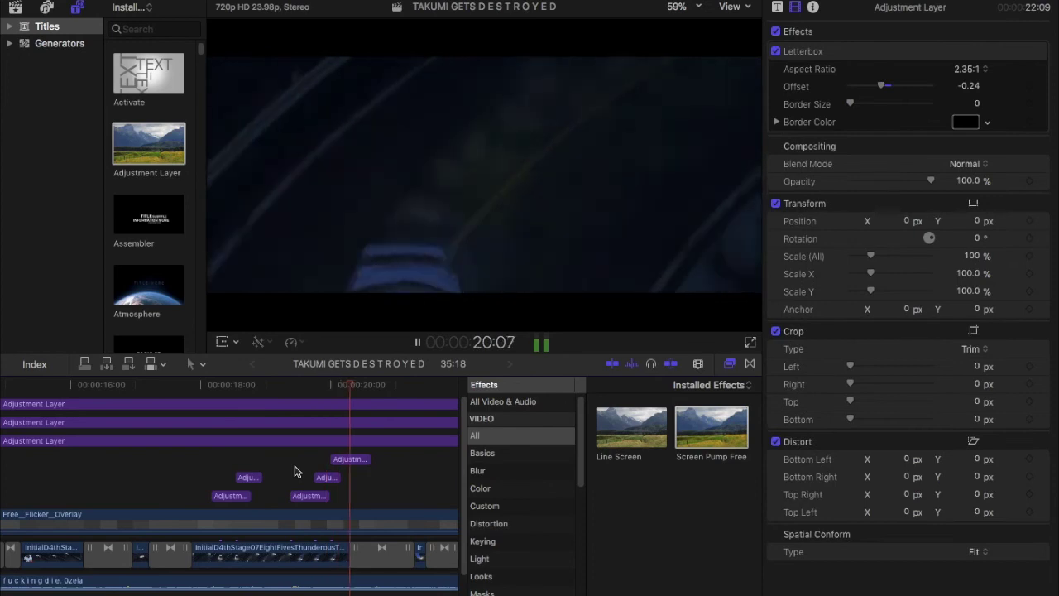
click(199, 485)
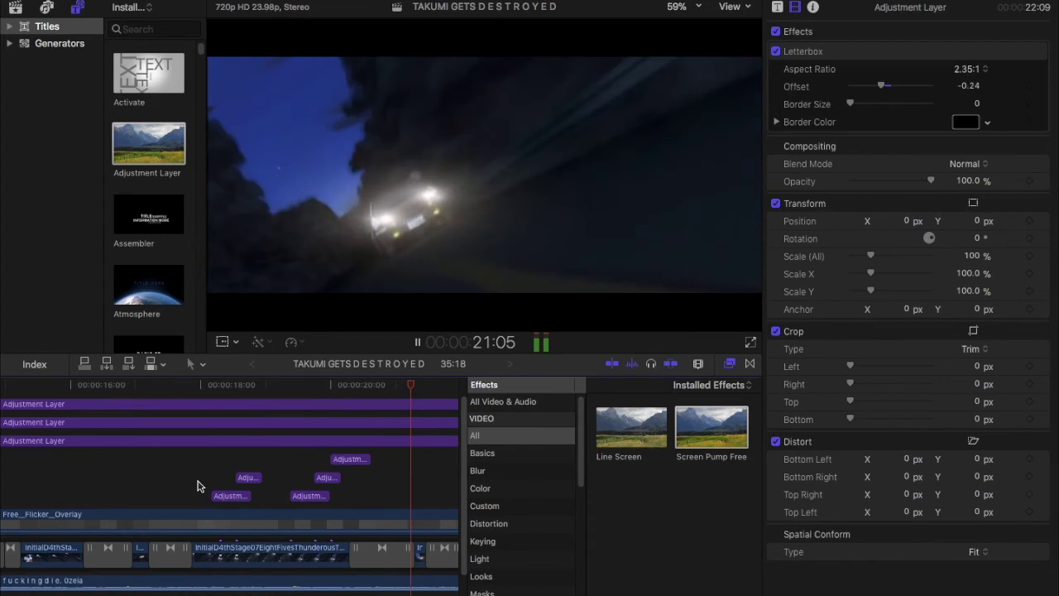
Step: Extend the second-to-last pump layer to 13 frames so that it overlaps the last one more
click(322, 487)
key(space)
drag(338, 477, 347, 478)
Step: Play the edit from a few seconds before the first pump layer
scroll(333, 468, left, 2)
key(super+minus)
key(super+minus)
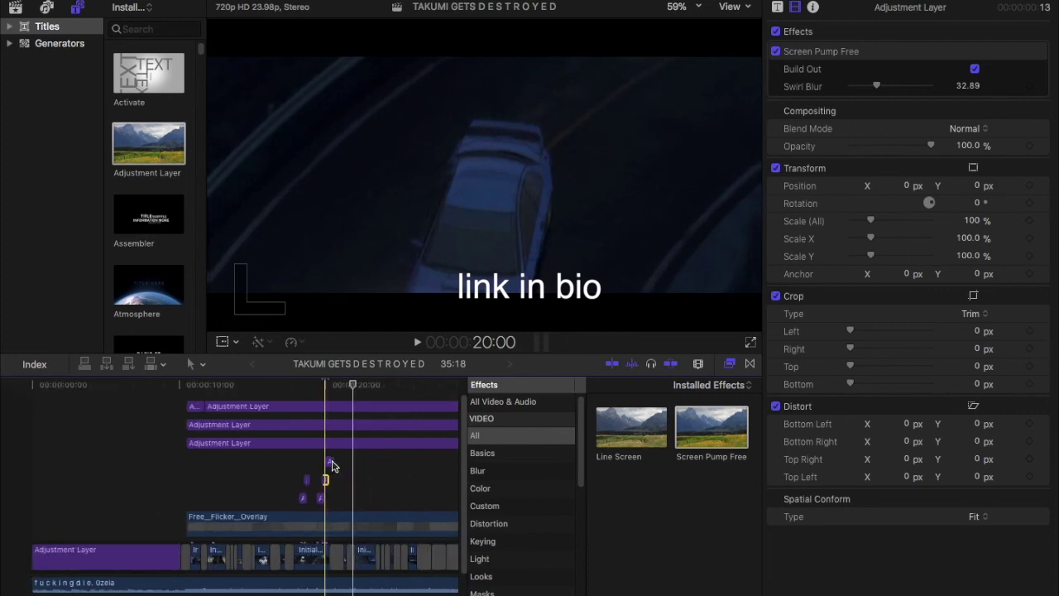
scroll(333, 467, down, 3)
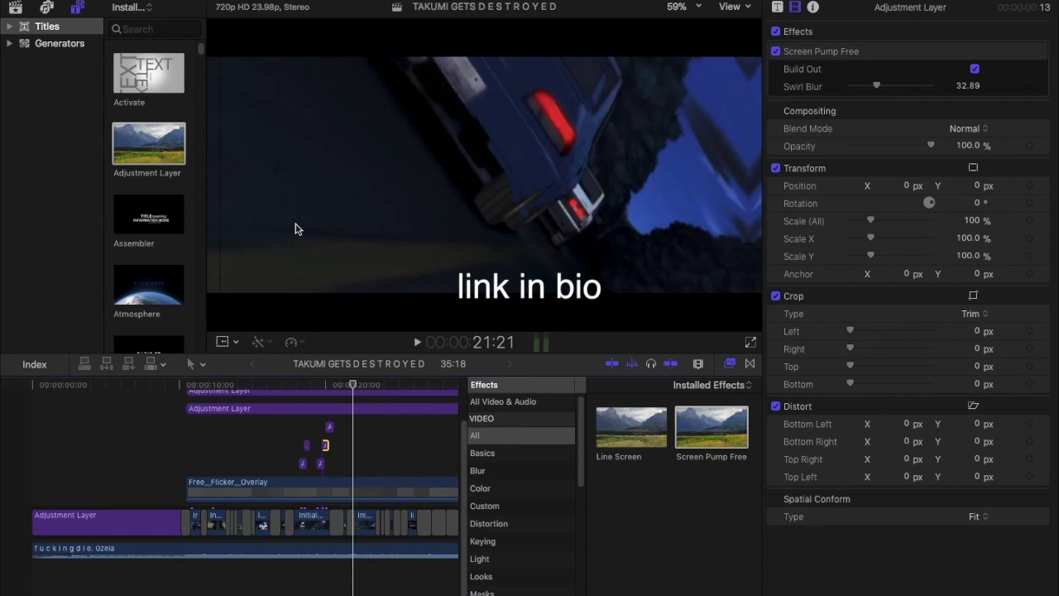
click(247, 498)
key(space)
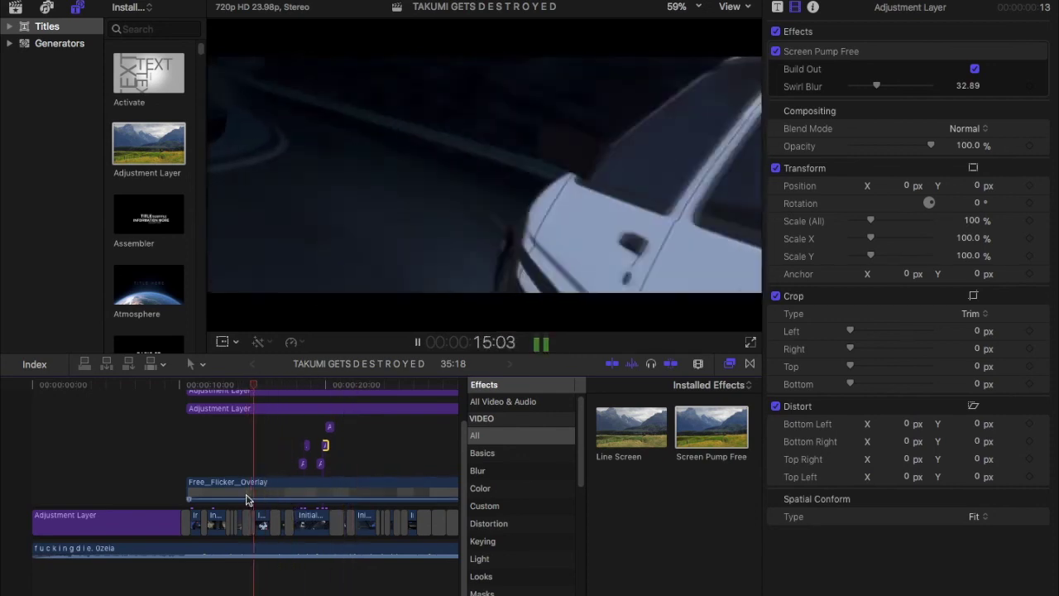